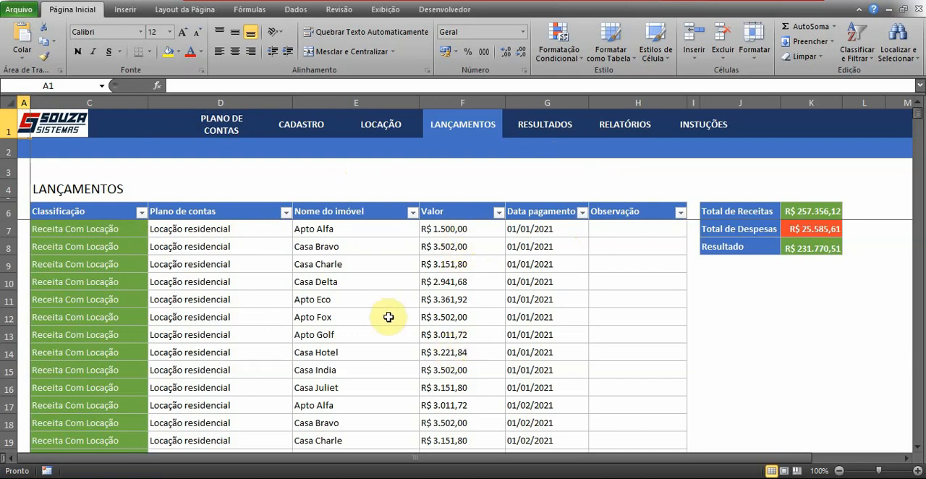
- Examine the Classificação options available for the first entry of the Lançamentos table
scroll(391, 317, "down", 2)
scroll(391, 317, "up", 2)
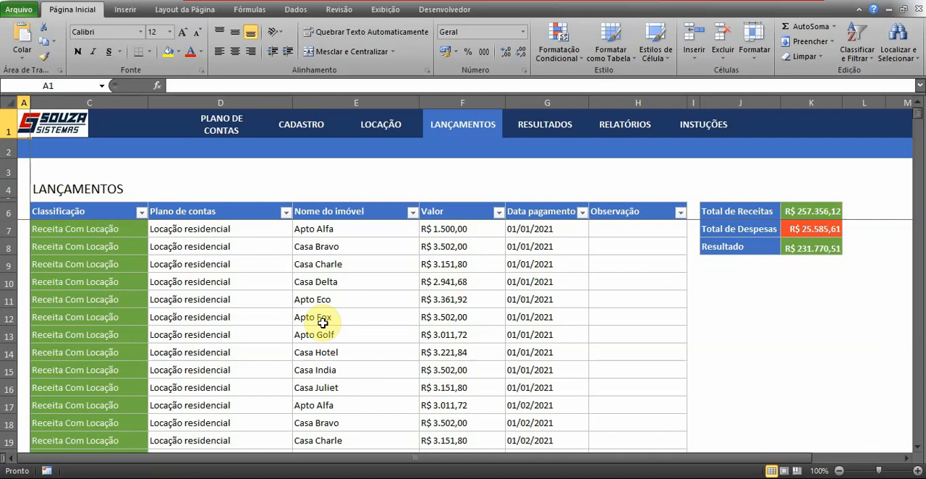
scroll(344, 311, "down", 3)
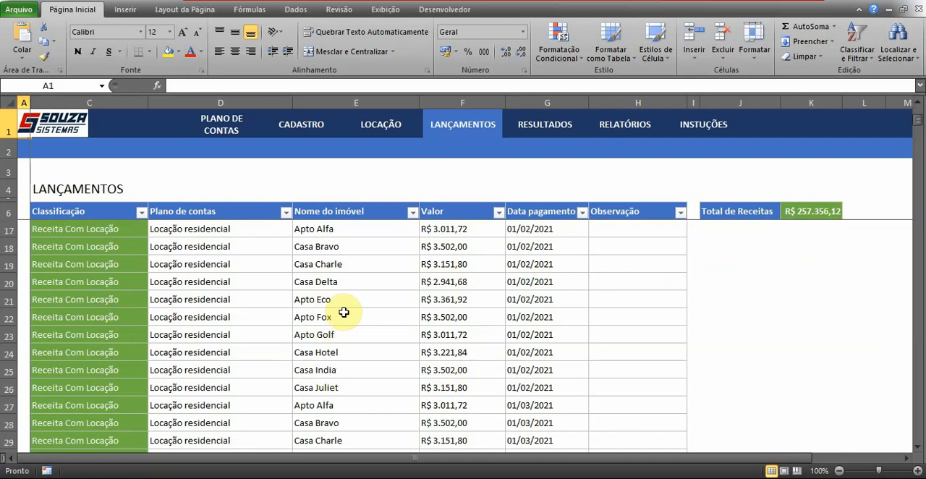
scroll(343, 312, "up", 3)
left_click(43, 229)
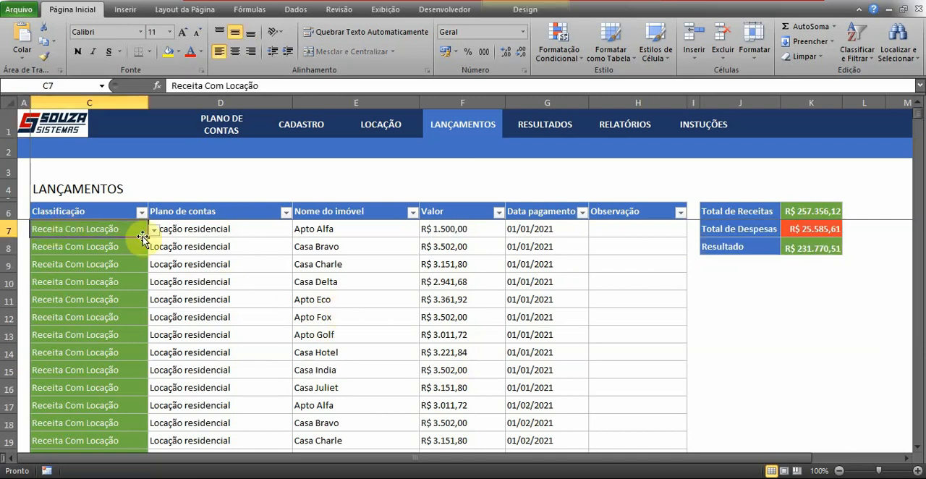
left_click(154, 230)
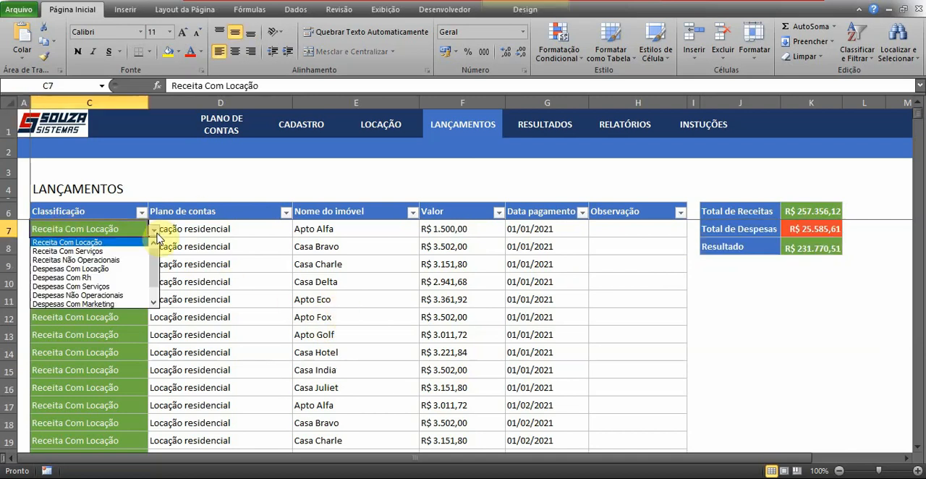
mouse_move(156, 256)
left_mouse_down()
mouse_move(156, 295)
mouse_move(159, 246)
left_mouse_up()
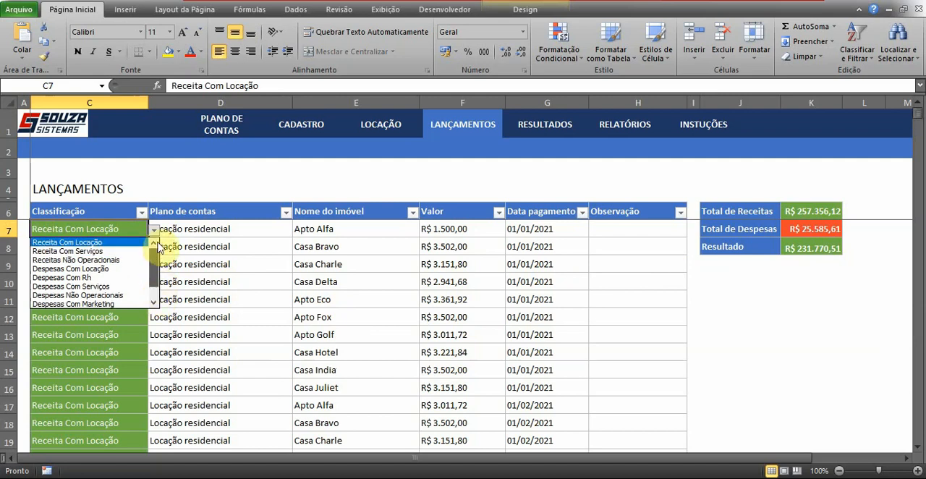
mouse_move(159, 246)
left_mouse_down()
mouse_move(155, 290)
mouse_move(164, 276)
mouse_move(151, 246)
left_mouse_up()
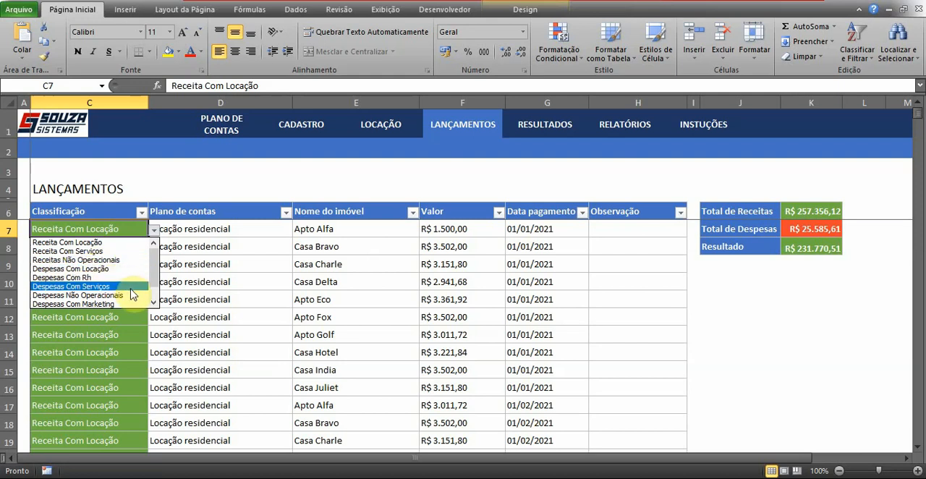
left_click_drag(155, 272, 154, 288)
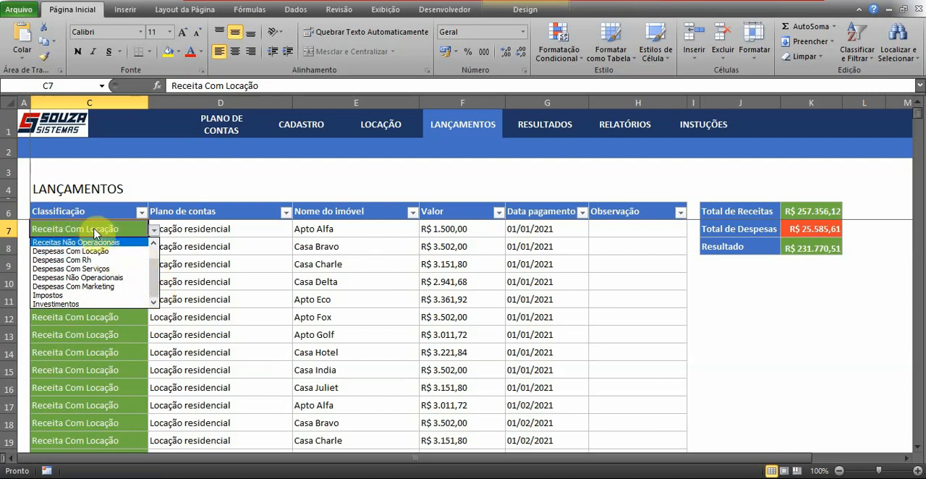
- View the Plano de contas options offered for the first entry under Receita Com Locação
left_click(230, 238)
left_click(227, 232)
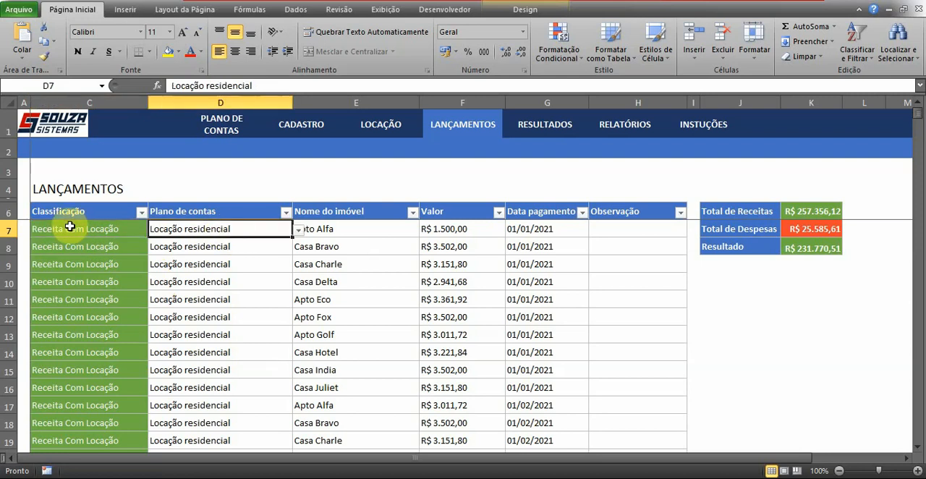
left_click(299, 230)
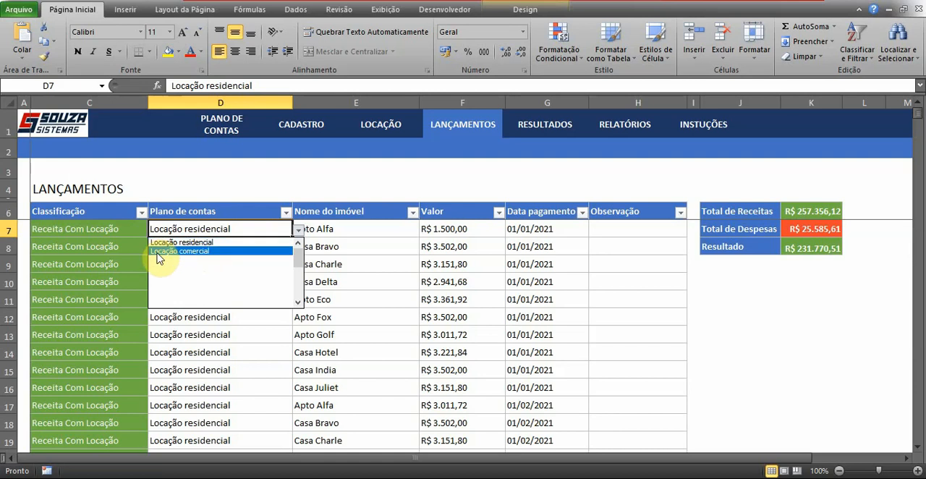
- Set the first entry's Classificação to Receita Com Serviços and view its matching Plano de contas options
left_click(121, 226)
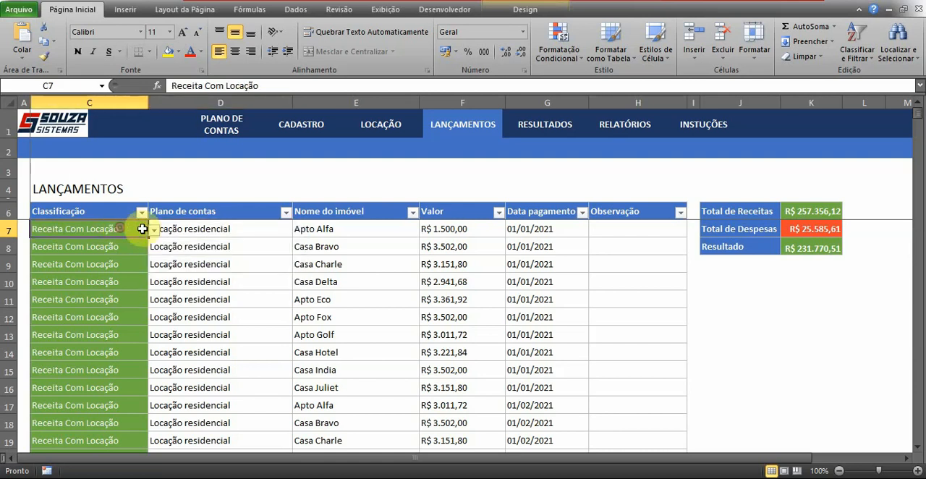
left_click(154, 230)
left_click(138, 252)
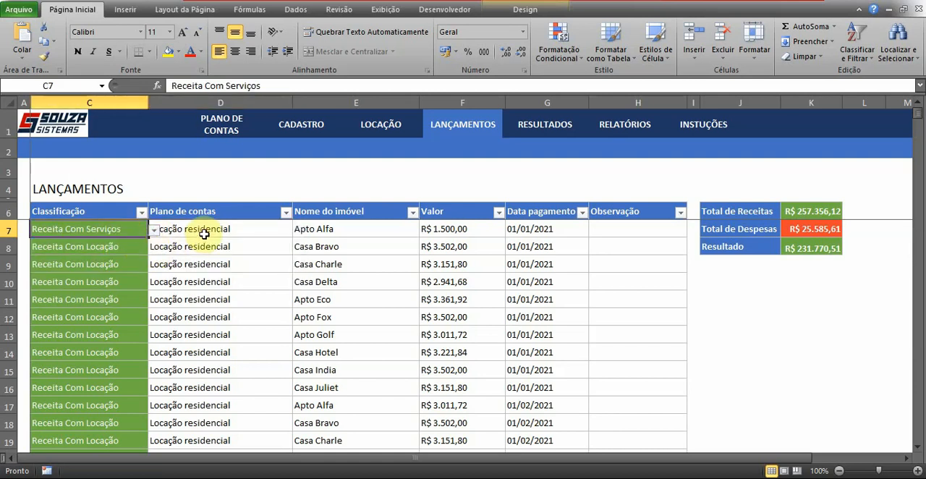
left_click(205, 229)
left_click(298, 230)
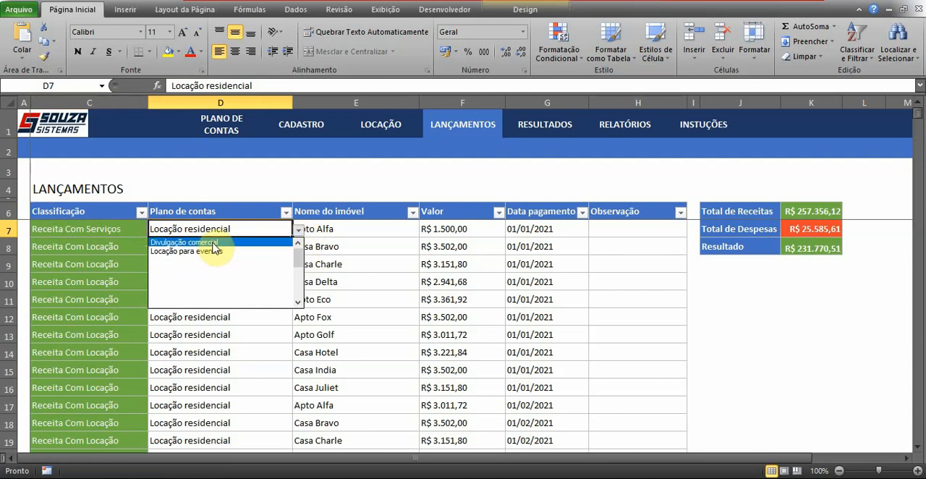
- Change the first entry's Classificação to Receitas Não Operacionais and view its matching Plano de contas options
left_click(110, 229)
left_click(154, 229)
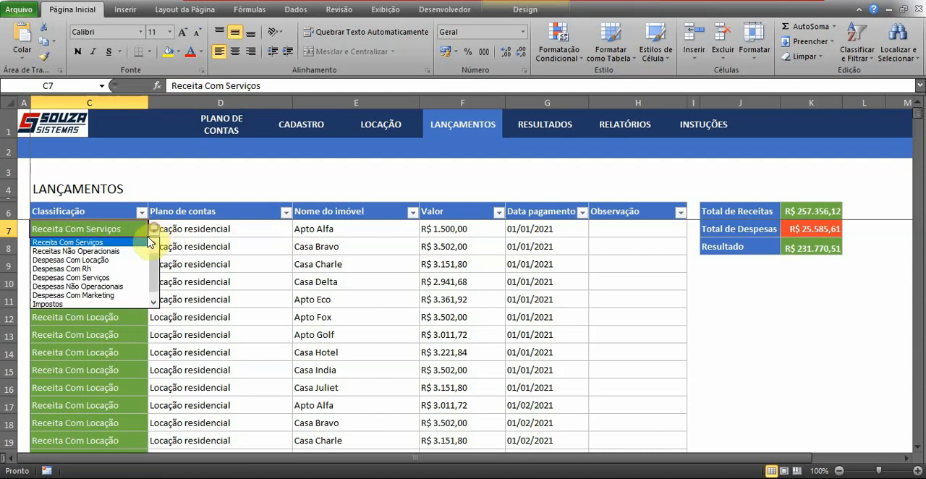
left_click(131, 252)
left_click(211, 230)
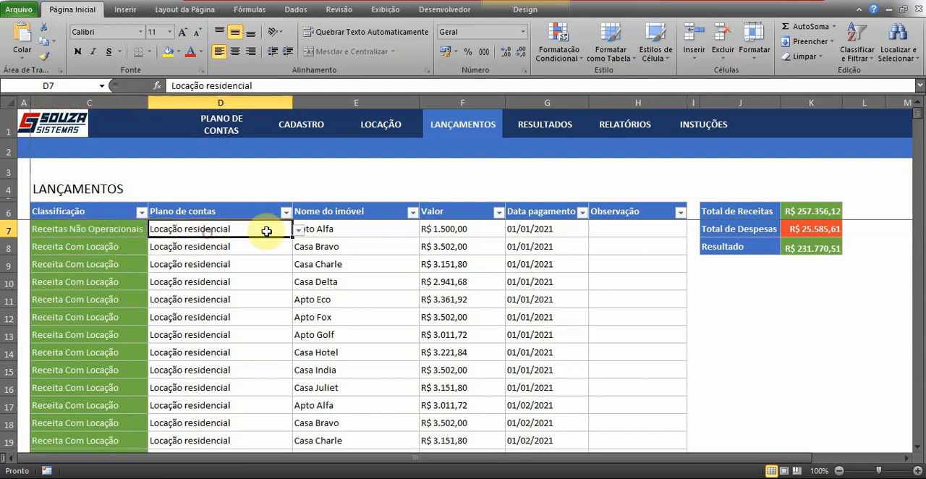
left_click(298, 229)
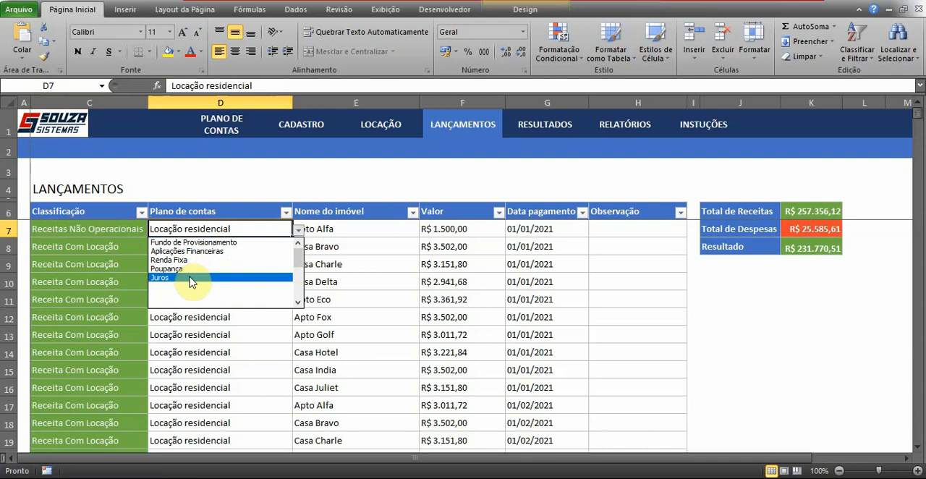
- Set the first entry's Classificação back to Receita Com Locação
left_click(127, 230)
left_click(127, 230)
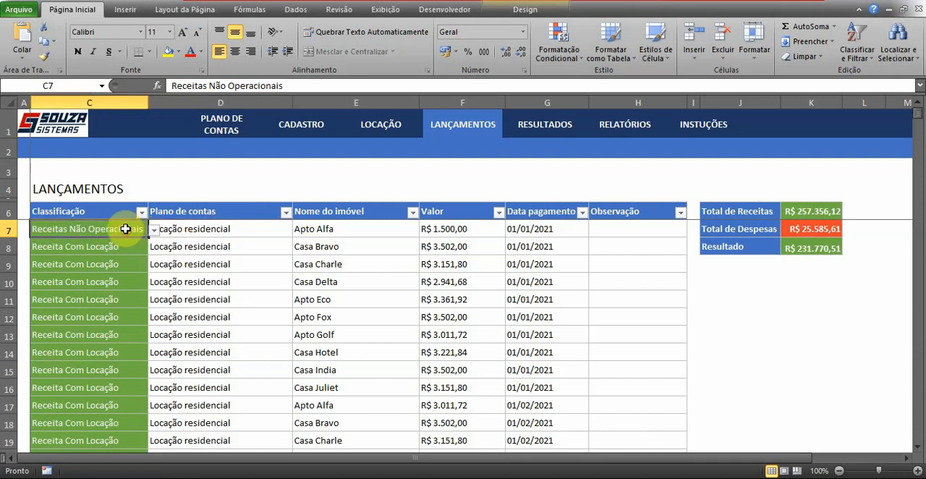
left_click(155, 229)
left_click_drag(157, 268, 157, 248)
left_click(139, 242)
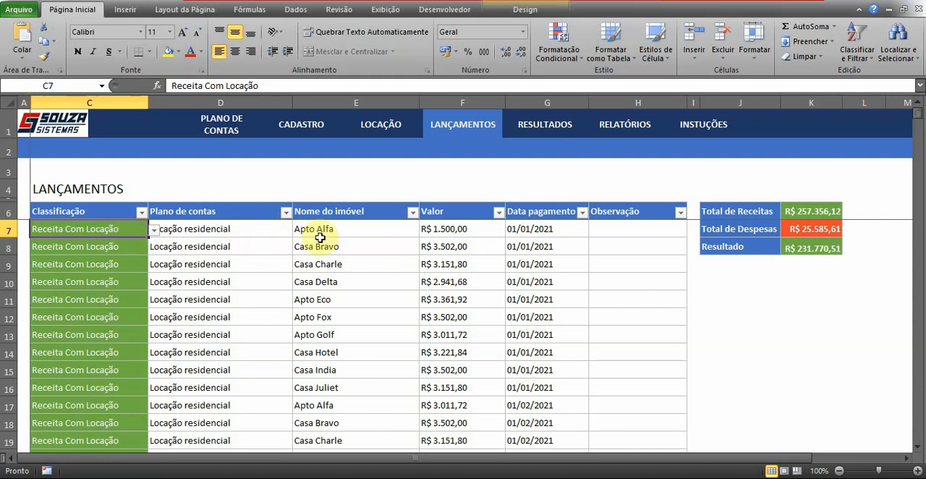
- View the Nome do imóvel options for the first entry, and inspect its Valor cell
left_click(351, 229)
left_click(425, 230)
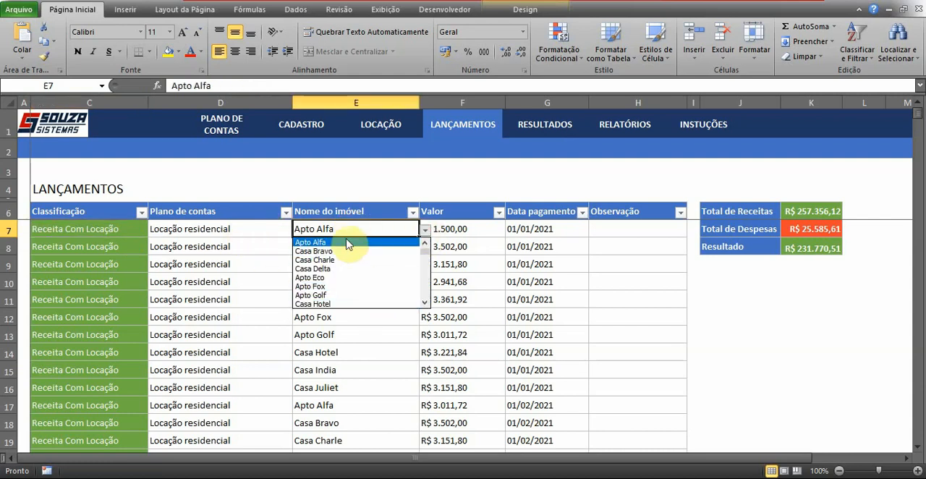
left_click(471, 225)
left_click(471, 228)
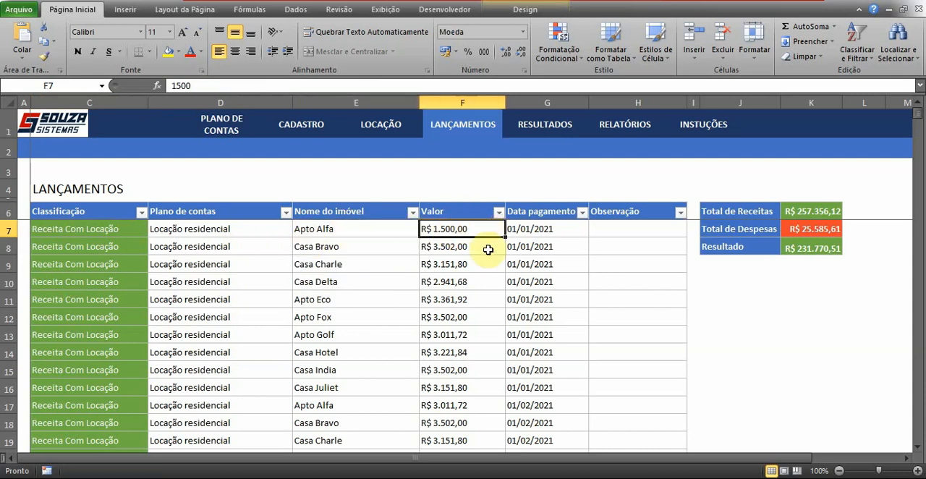
- Inspect the Data pagamento cells of the first two entries, leaving their dates as they are
left_click(572, 229)
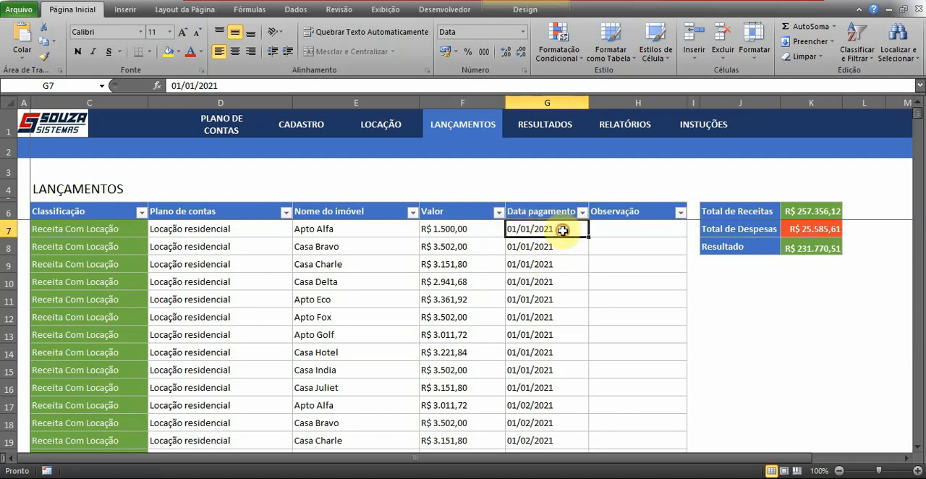
left_click(563, 248)
left_click(564, 230)
left_click(565, 245)
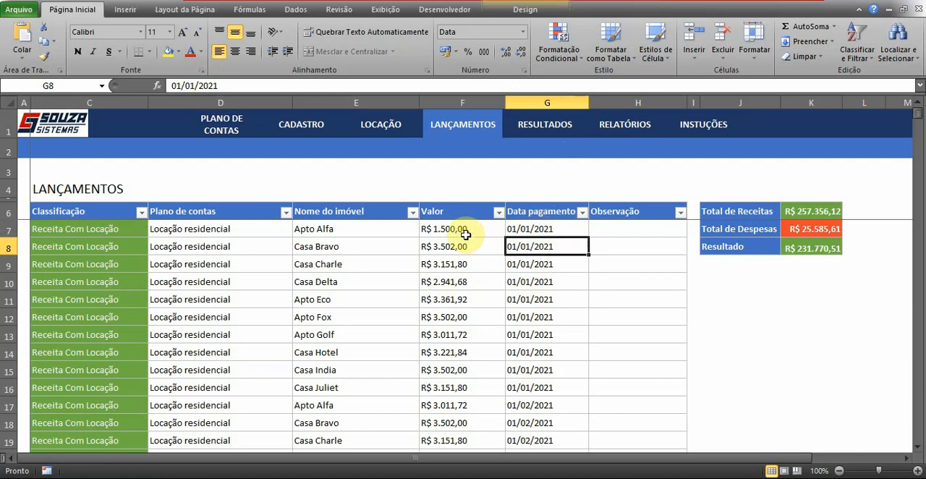
left_click(563, 229)
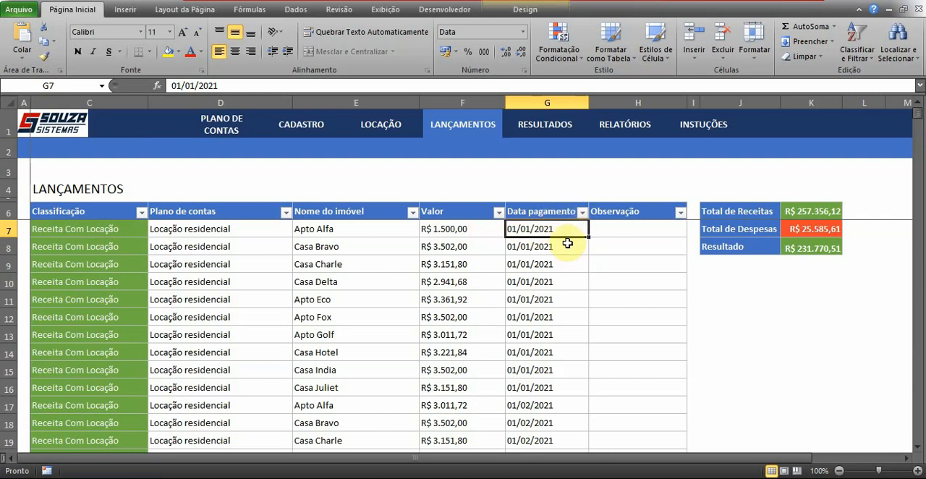
left_click(528, 246)
key("F2")
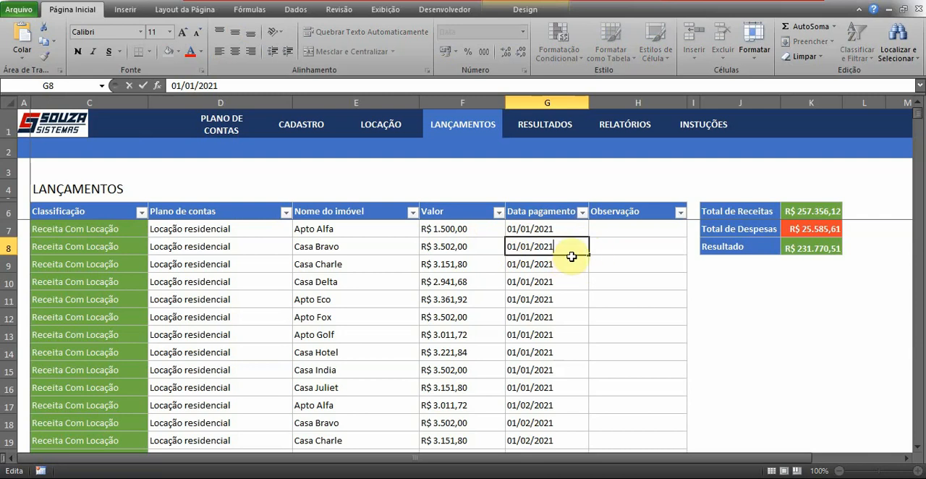
left_click(568, 227)
left_click(570, 252)
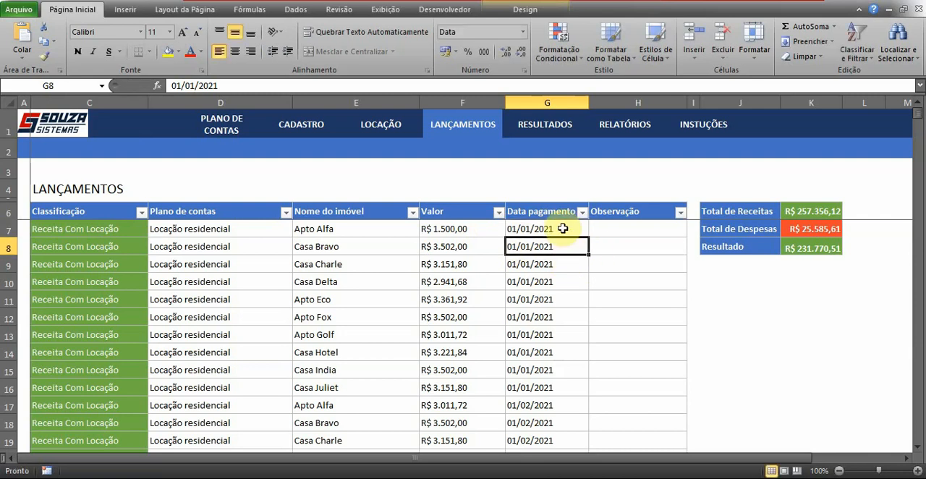
left_click(561, 231)
left_click(567, 244)
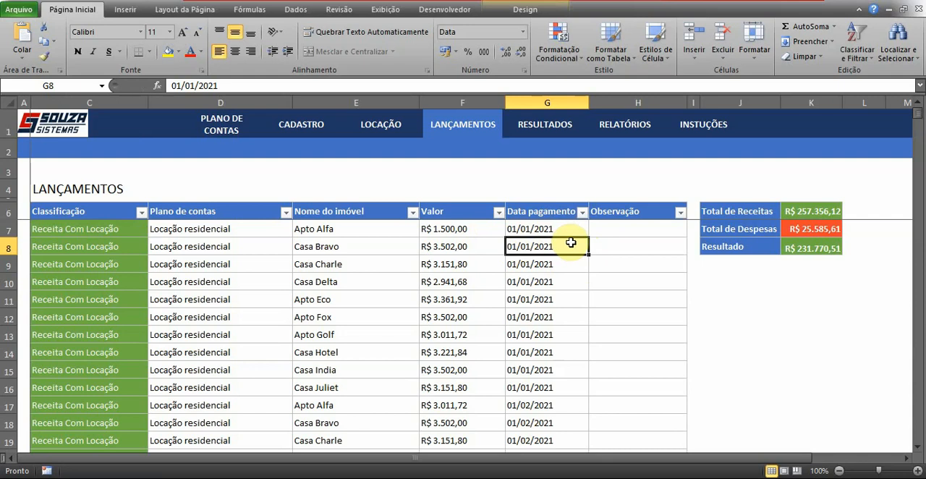
- Go to the last filled Data pagamento cell and view the end of the Lançamentos table
key("ctrl+Down")
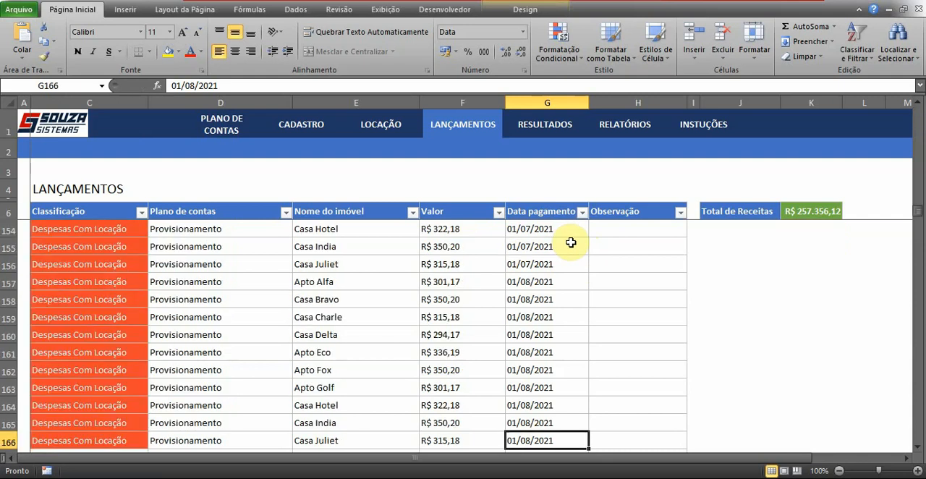
scroll(571, 243, "down", 2)
scroll(572, 239, "up", 7)
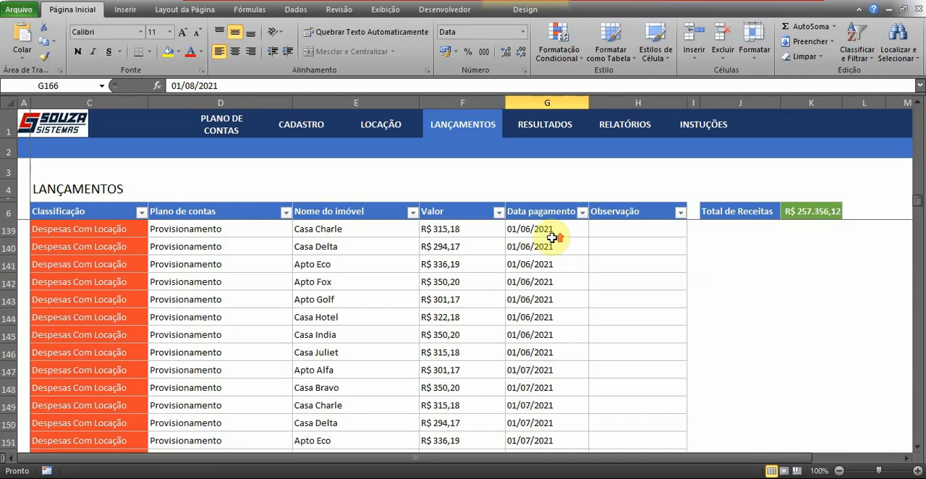
scroll(460, 332, "down", 3)
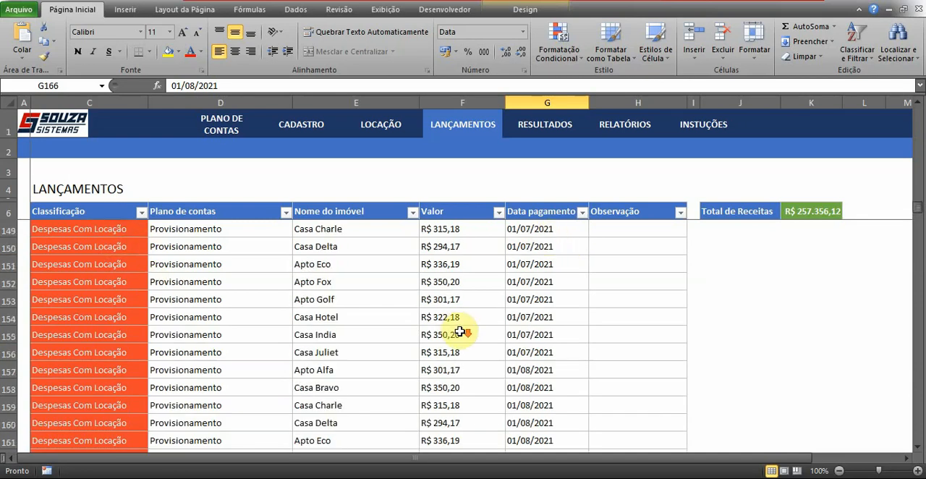
scroll(460, 332, "down", 3)
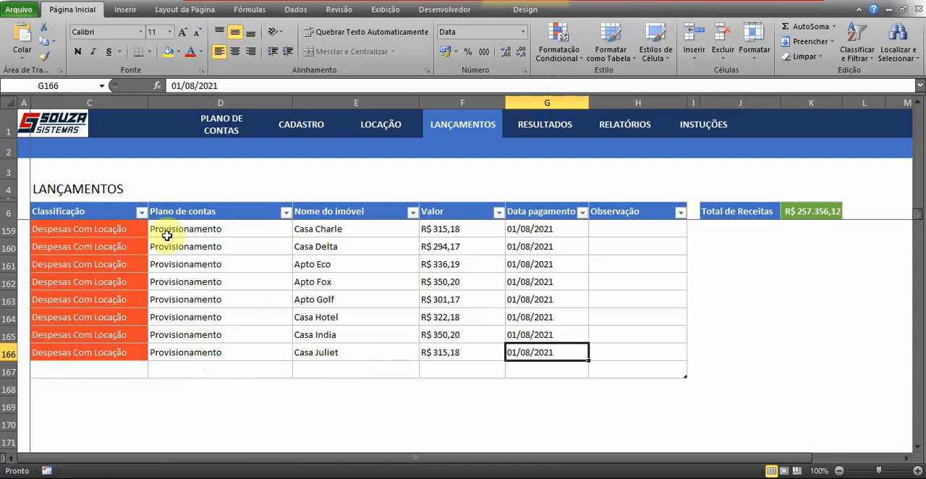
- Look through the Despesas Com Locação entries and return to the empty row at the table's end
scroll(178, 272, "up", 7)
scroll(178, 277, "up", 7)
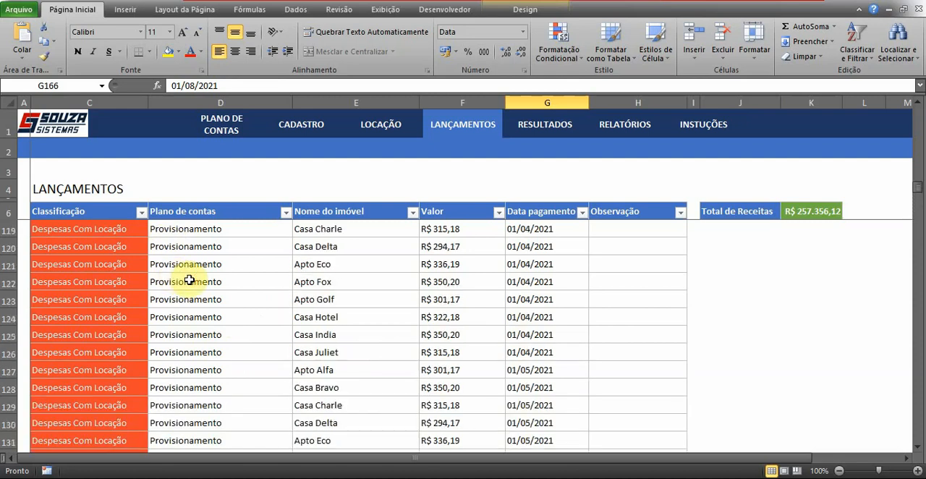
scroll(207, 246, "up", 8)
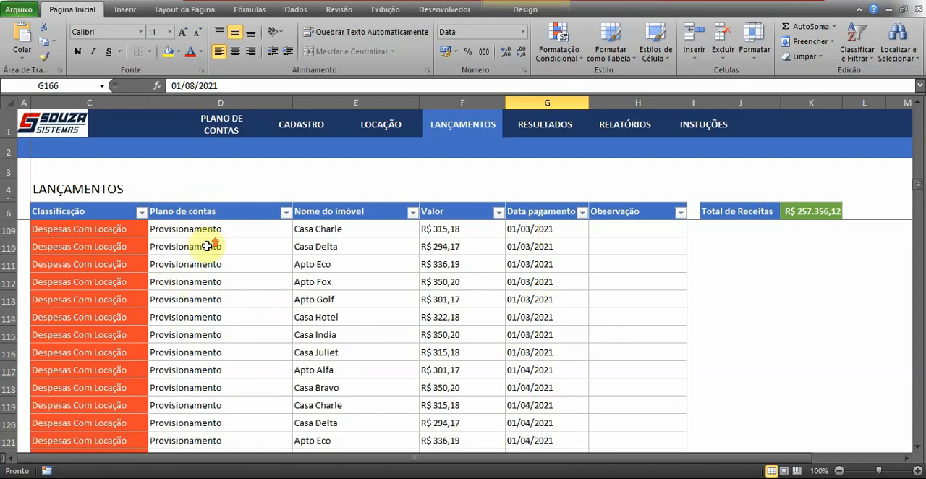
scroll(208, 246, "up", 4)
scroll(210, 246, "down", 3)
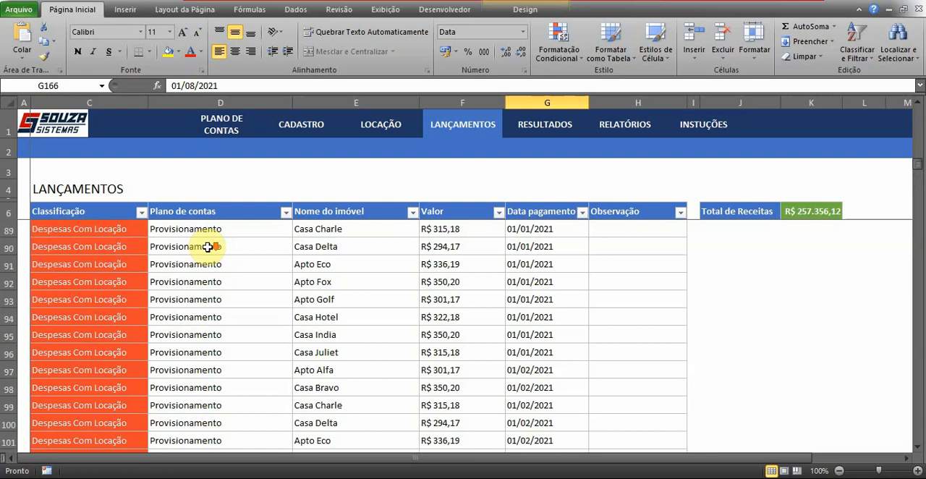
scroll(331, 315, "down", 17)
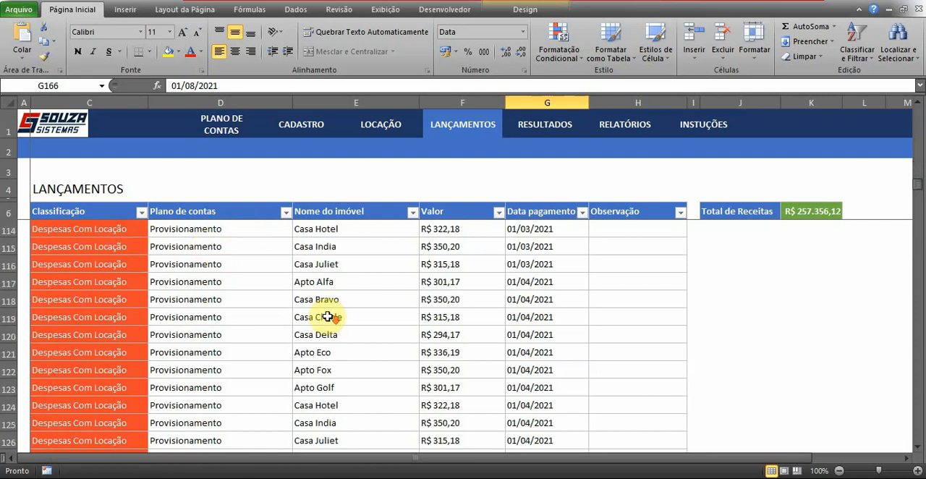
scroll(230, 285, "down", 8)
scroll(231, 283, "up", 2)
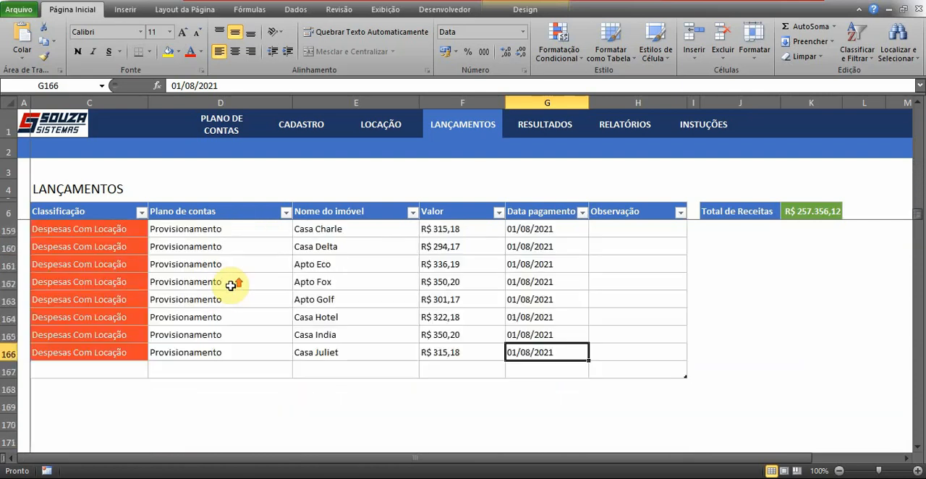
scroll(583, 301, "down", 2)
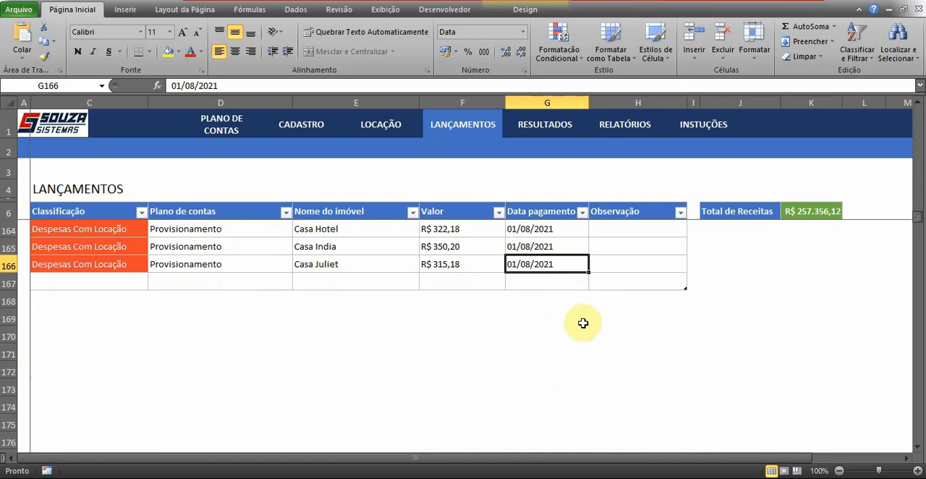
- View the Classificação and Plano de contas options of the Casa Juliet entry in row 166, keeping Despesas Com Locação and Provisionamento
left_click(80, 264)
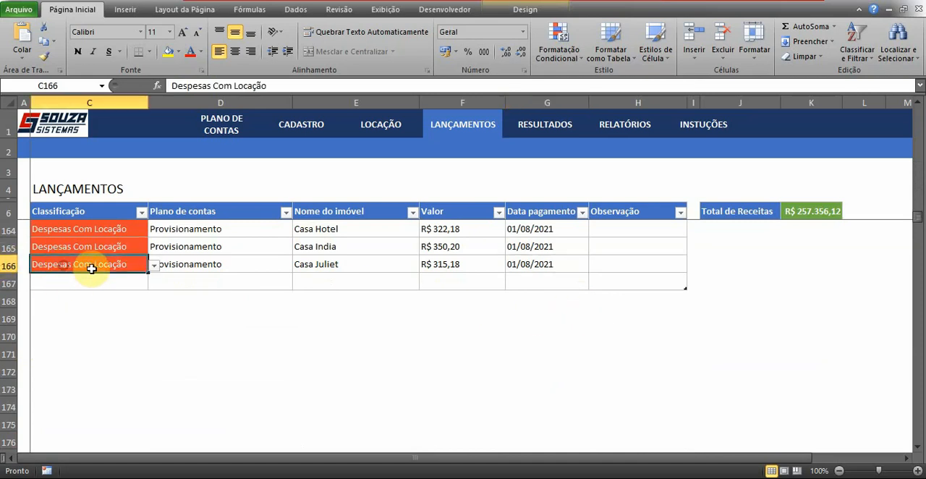
left_click(154, 268)
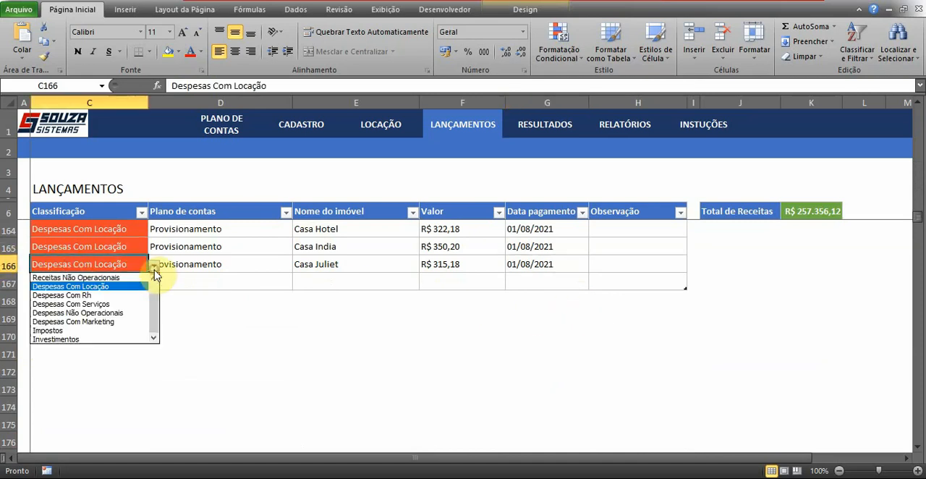
left_click(97, 285)
left_click(204, 268)
left_click(298, 265)
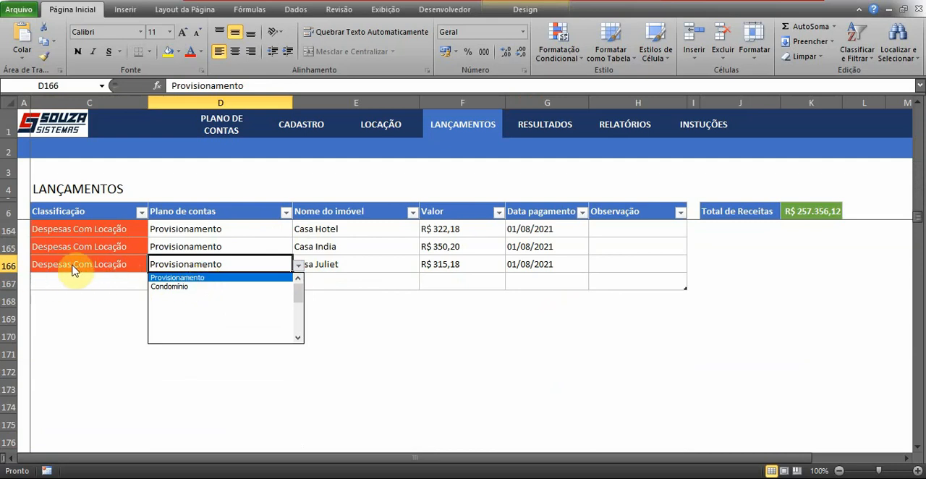
left_click(402, 267)
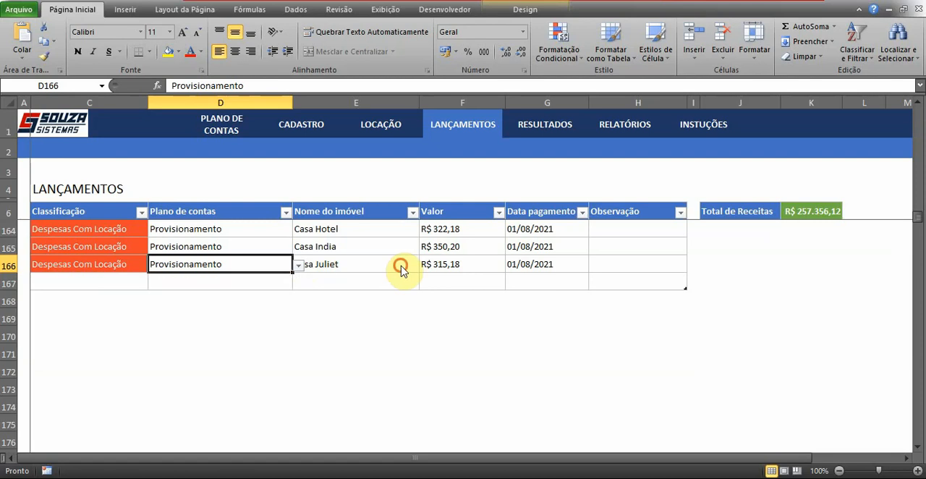
- Start an entry in empty row 167 with Classificação Investimentos and Plano de contas Encanamento
left_click(94, 281)
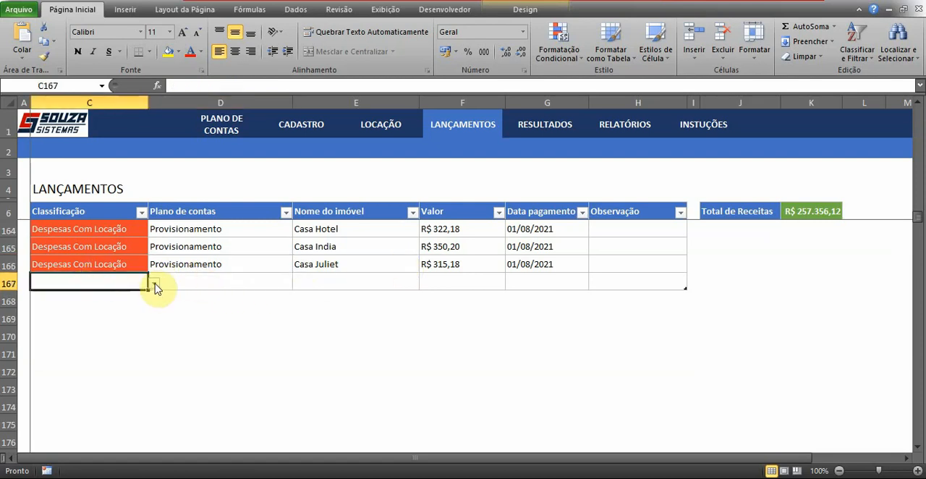
left_click(155, 284)
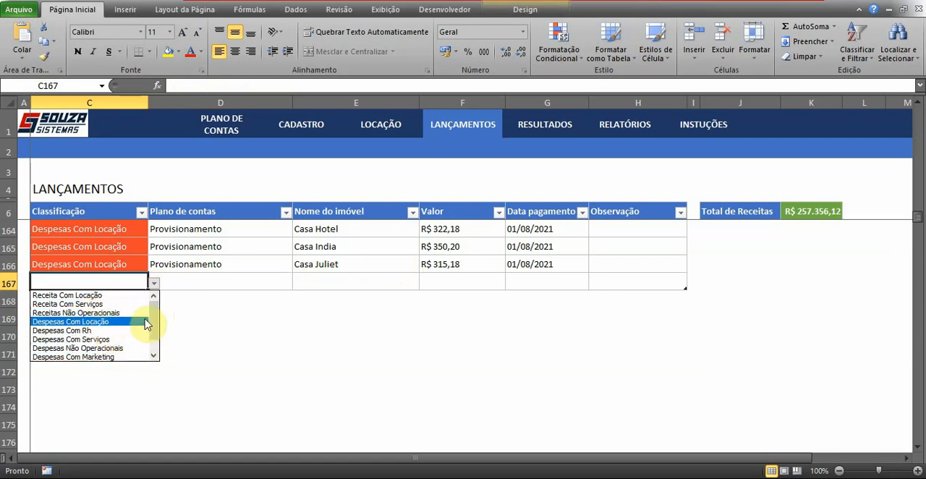
left_click_drag(155, 317, 158, 343)
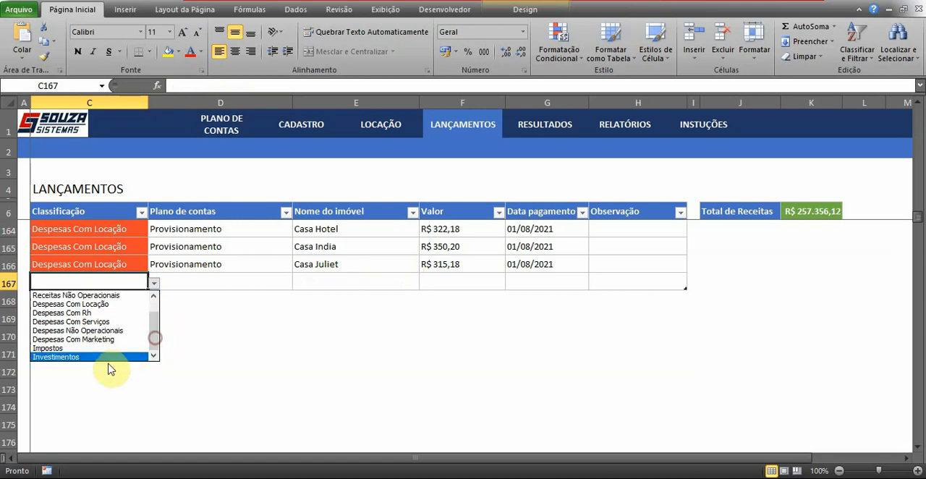
left_click(71, 362)
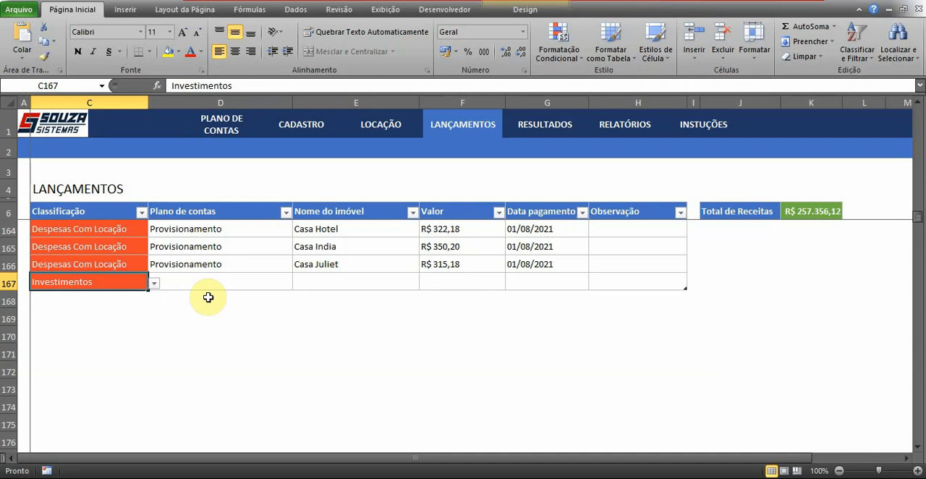
left_click(239, 280)
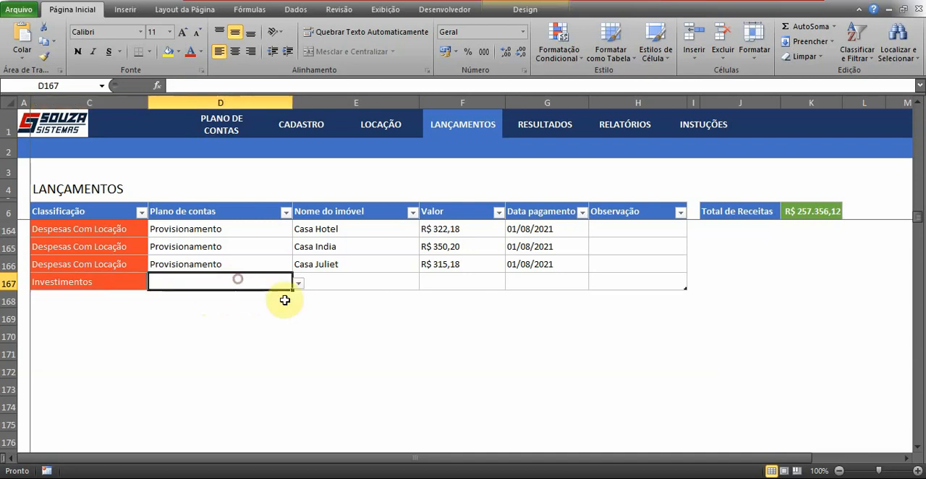
left_click(299, 283)
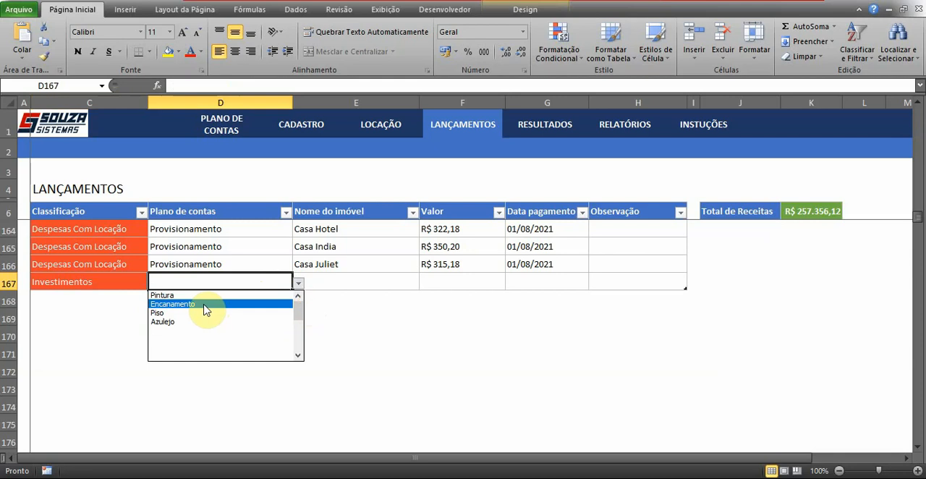
left_click(204, 306)
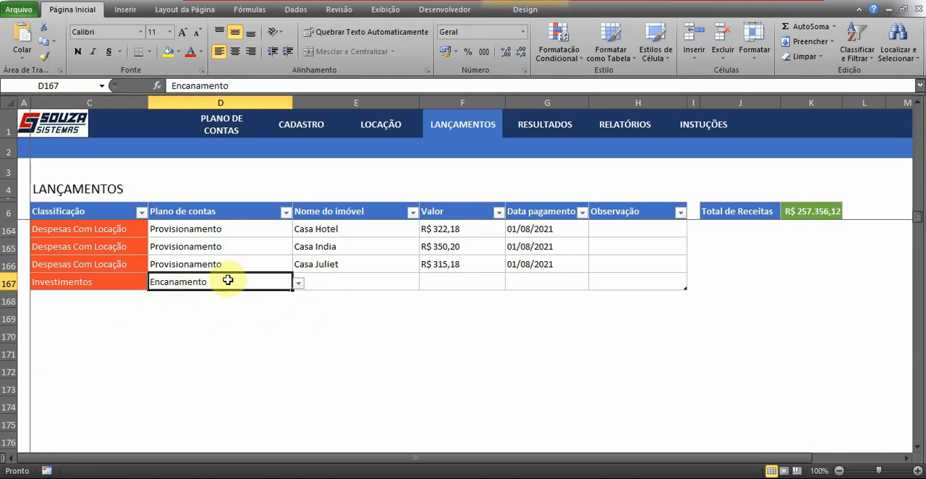
- Set the row 167 entry's Nome do imóvel to Apto Alfa and its Valor to 150000
left_click(362, 281)
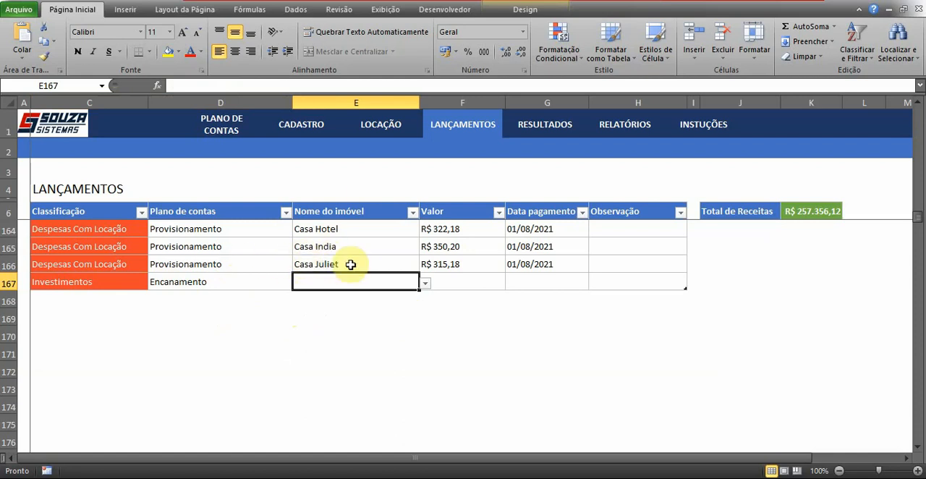
left_click(425, 282)
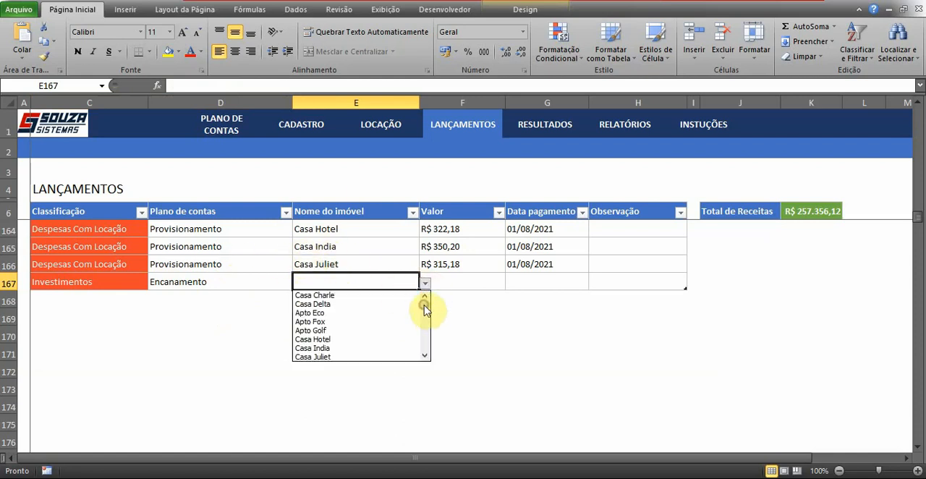
left_click(362, 295)
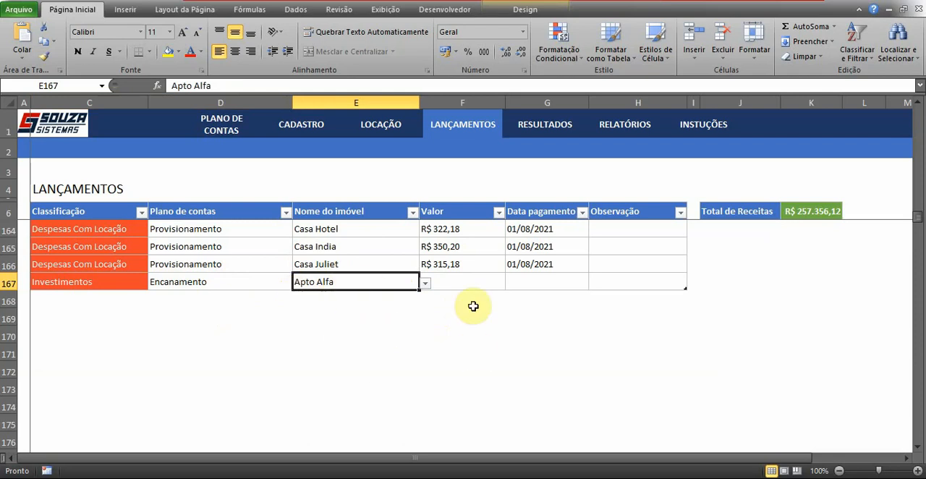
left_click(448, 282)
type("150000")
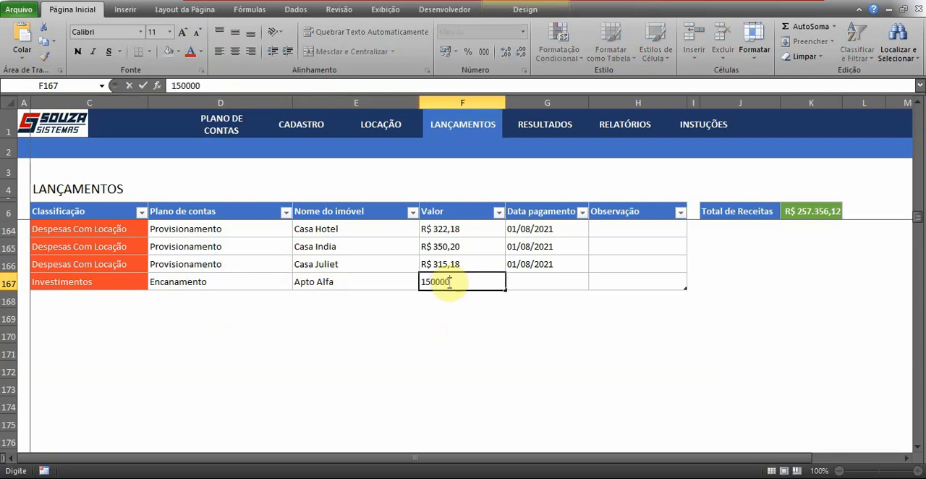
key("Tab")
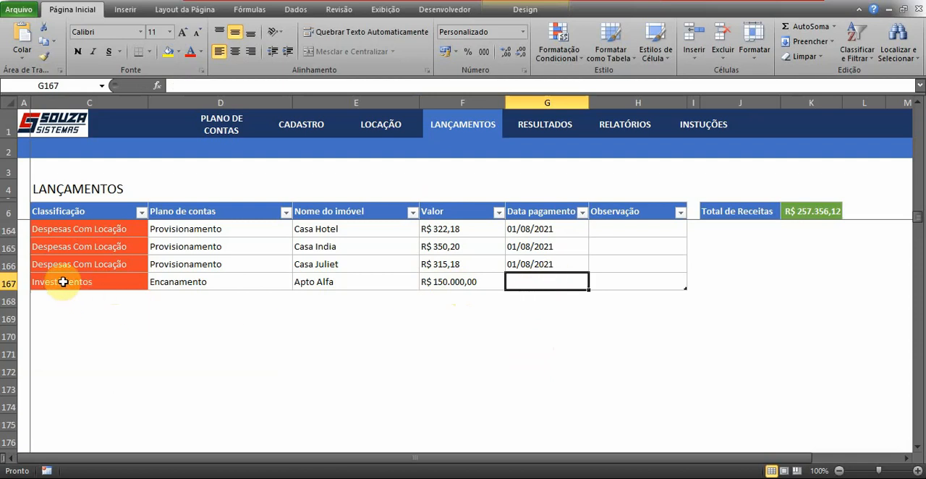
- Review the Plano de contas, Nome do imóvel and Classificação cells of the Investimentos entry in row 167
left_click(180, 281)
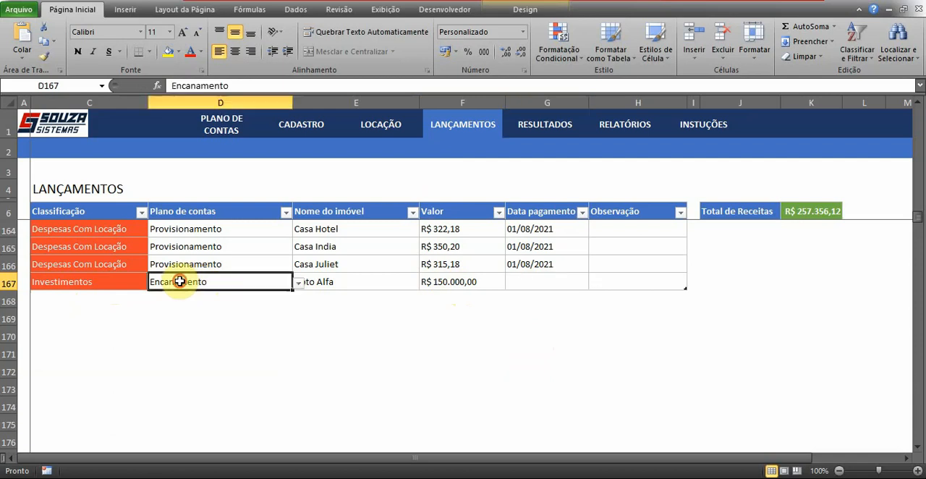
left_click(338, 284)
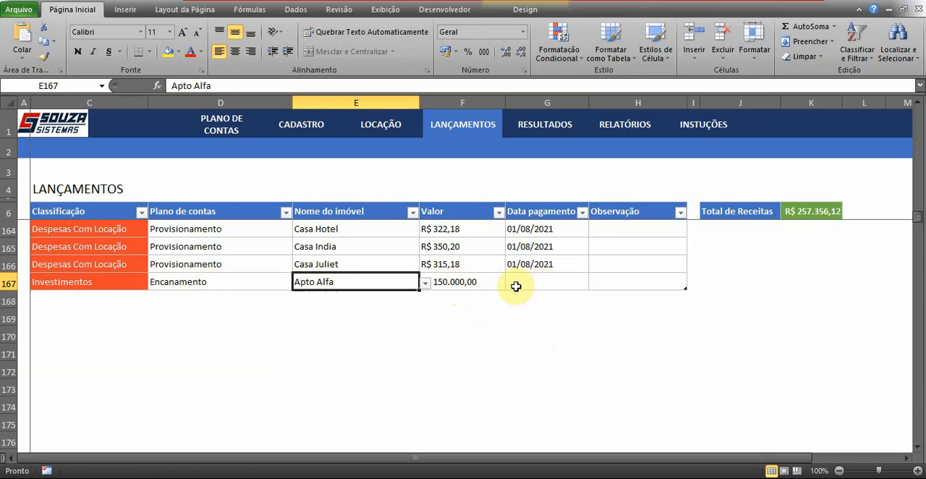
left_click(71, 282)
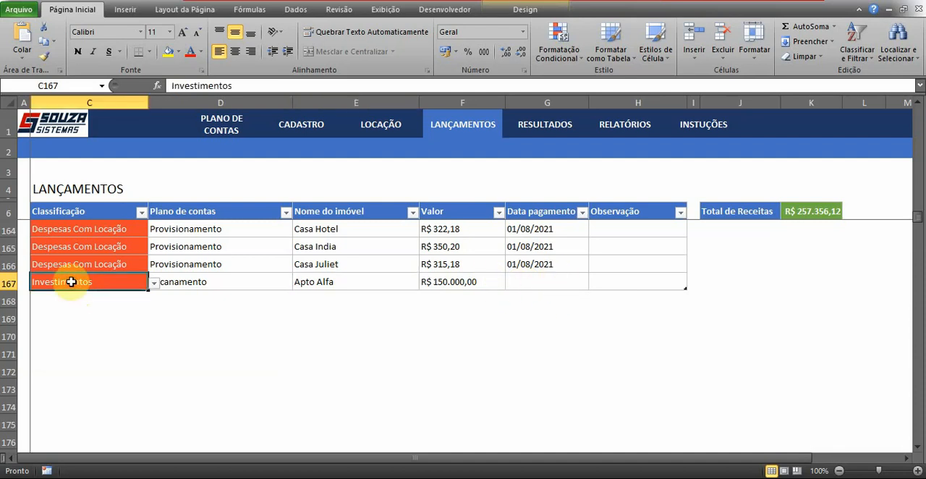
left_click(210, 282)
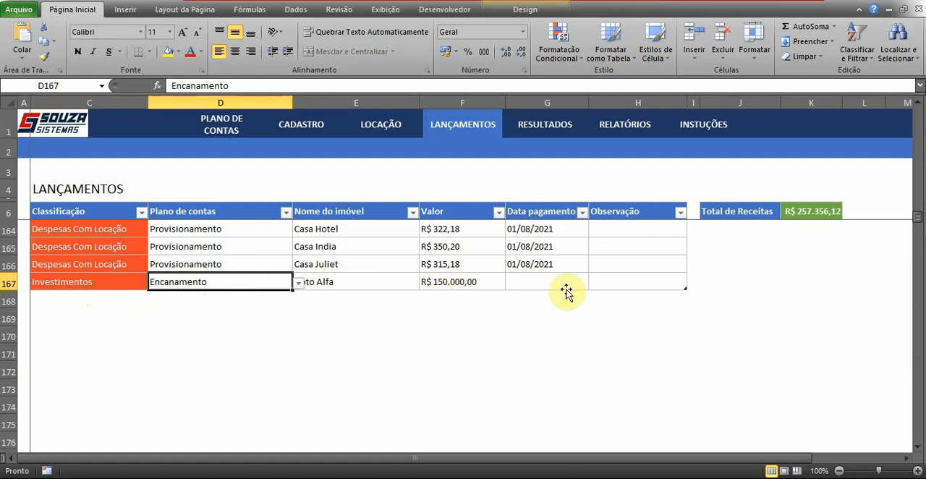
- Enter 05/08/2021 as the Data pagamento of the Apto Alfa entry in row 167
left_click(534, 284)
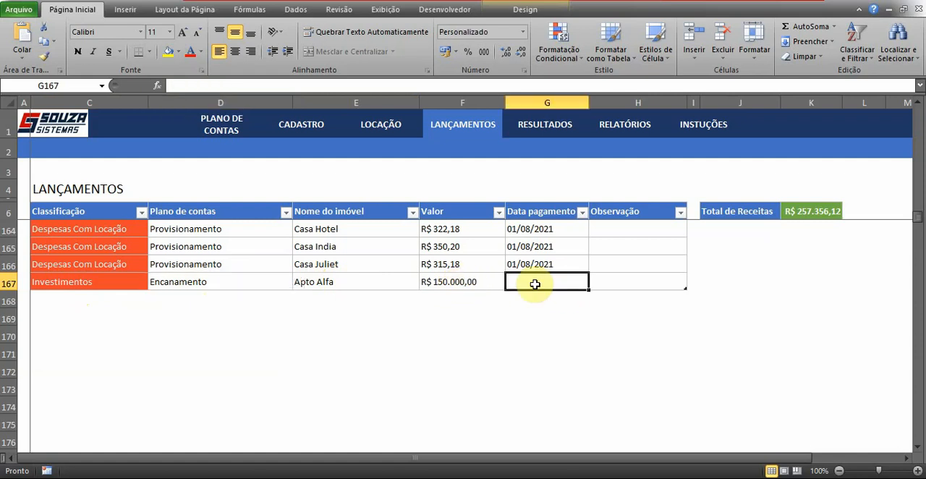
type("05/08/2021")
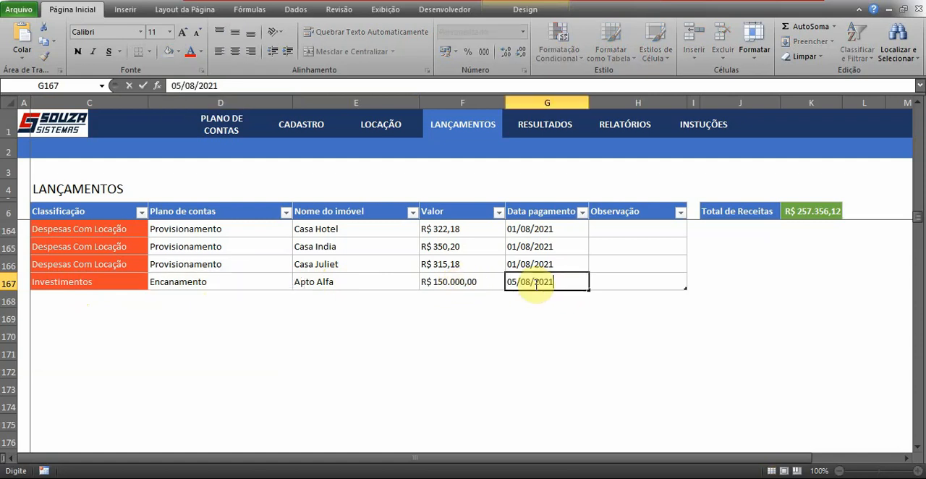
key("Caps_Lock")
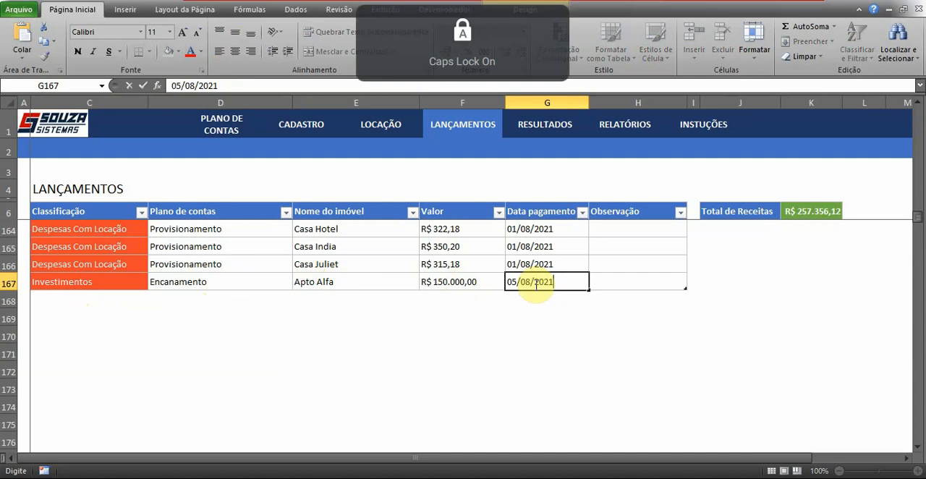
key("Return")
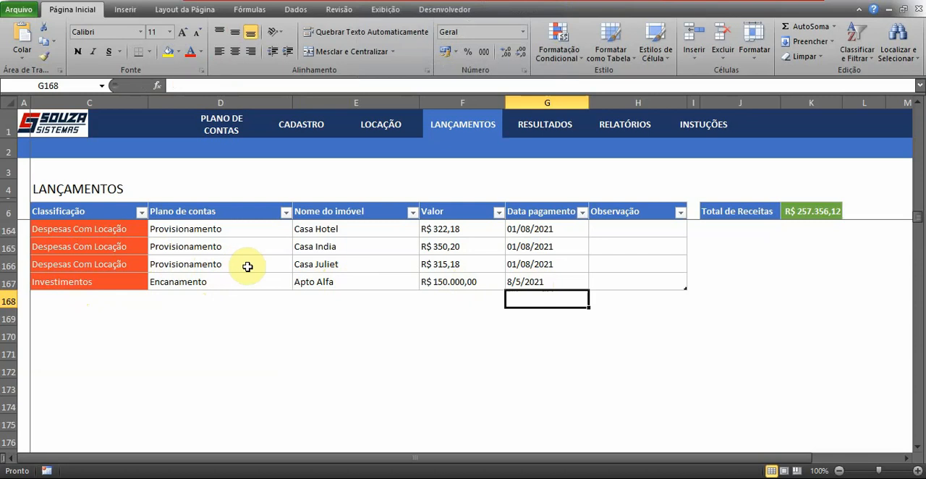
- Change the row 167 entry's Classificação to Receitas Não Operacionais and its Plano de contas to Fundo de Provisionamento
left_click(103, 278)
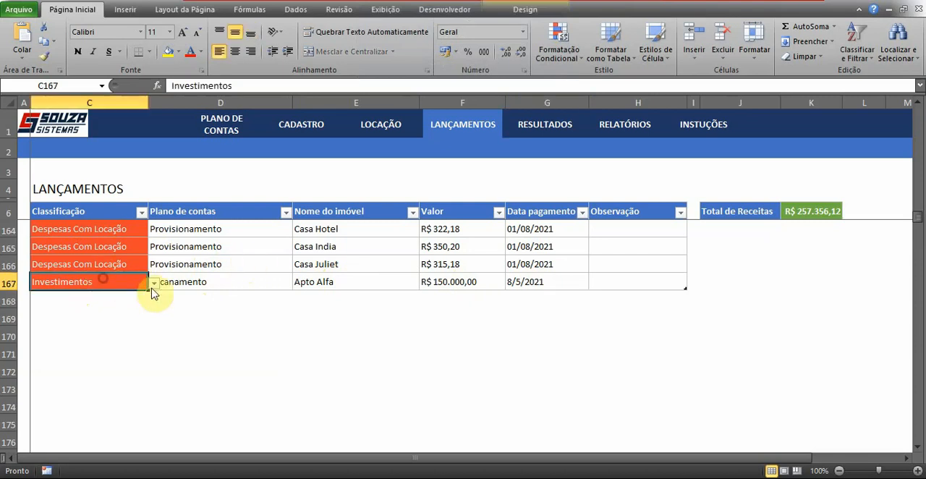
left_click(153, 285)
left_click_drag(151, 341, 153, 309)
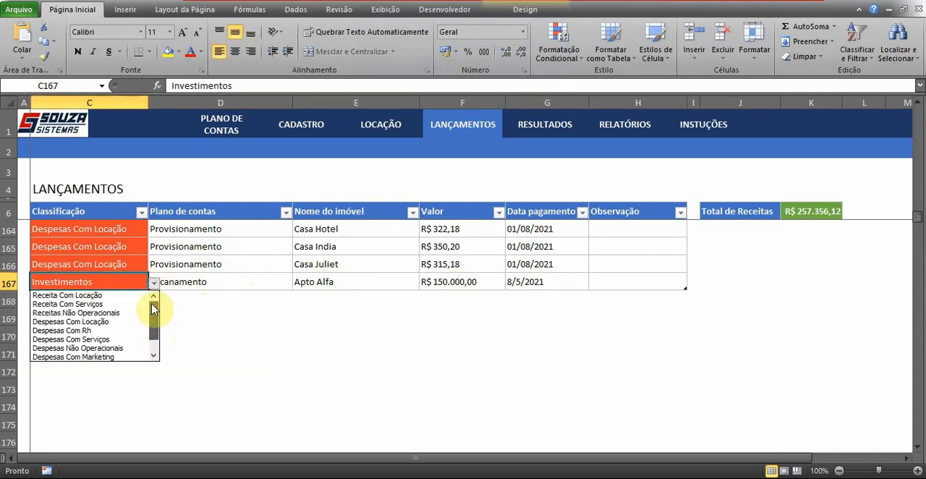
left_click(73, 313)
left_click(184, 284)
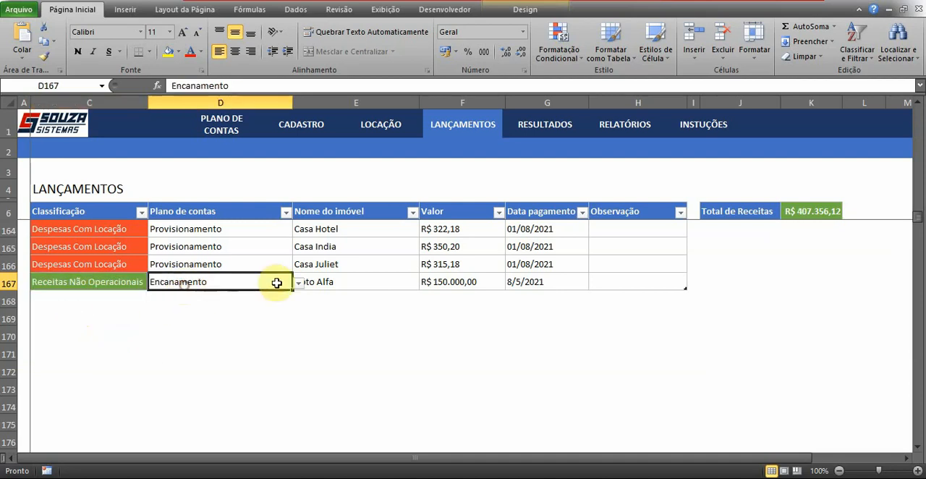
left_click(299, 285)
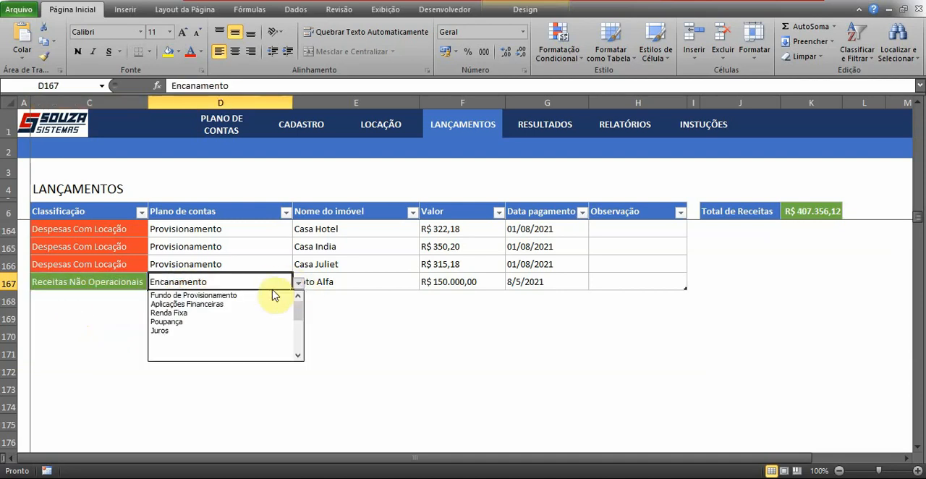
left_click(213, 296)
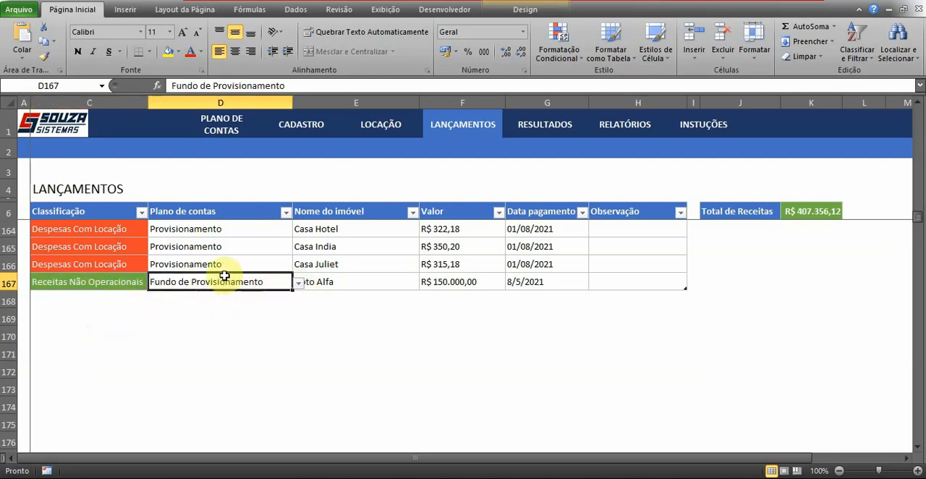
- Set the Valor of the Apto Alfa entry in row 167 to 15000
left_click(363, 284)
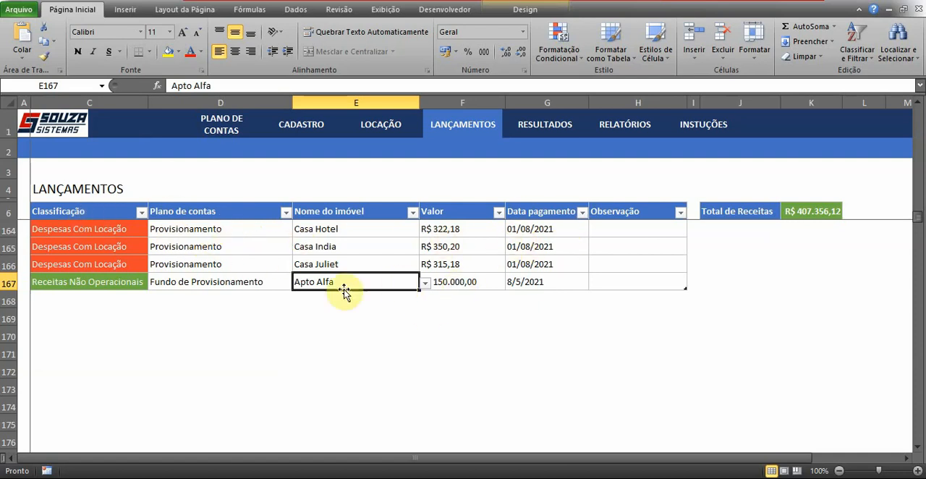
left_click(457, 285)
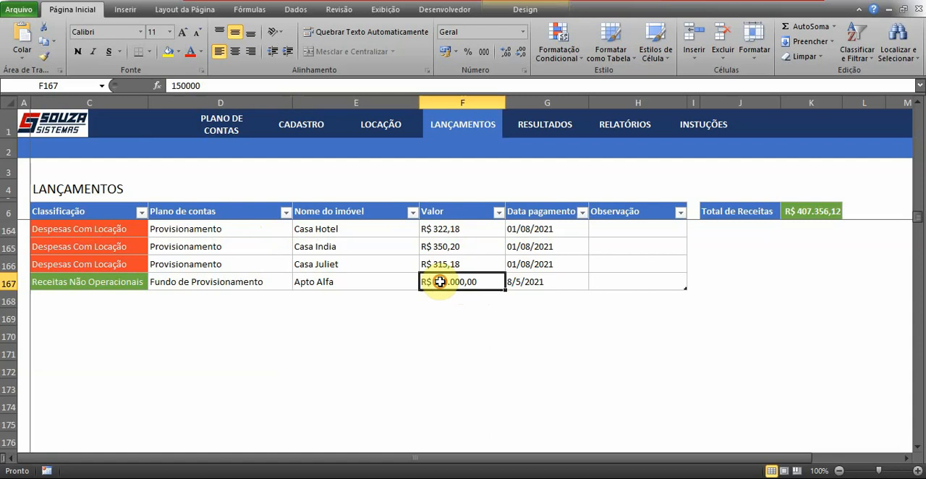
type("15.")
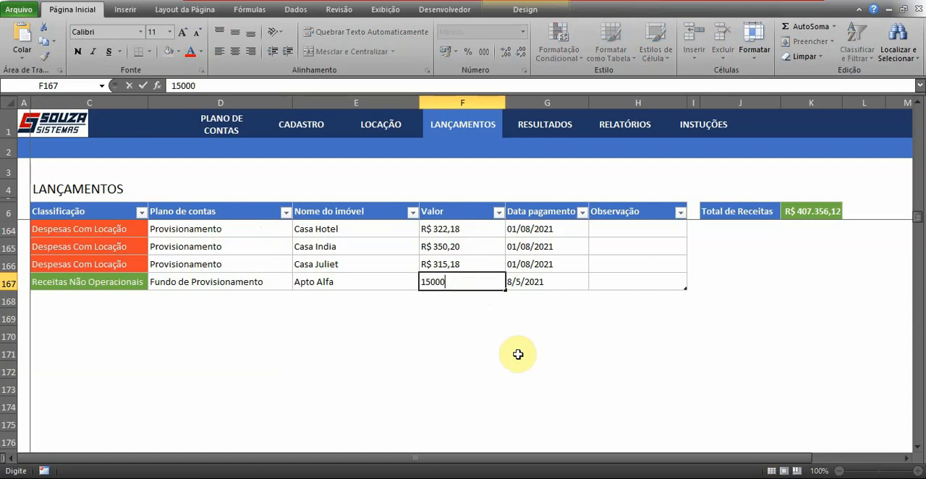
type("000")
key("Return")
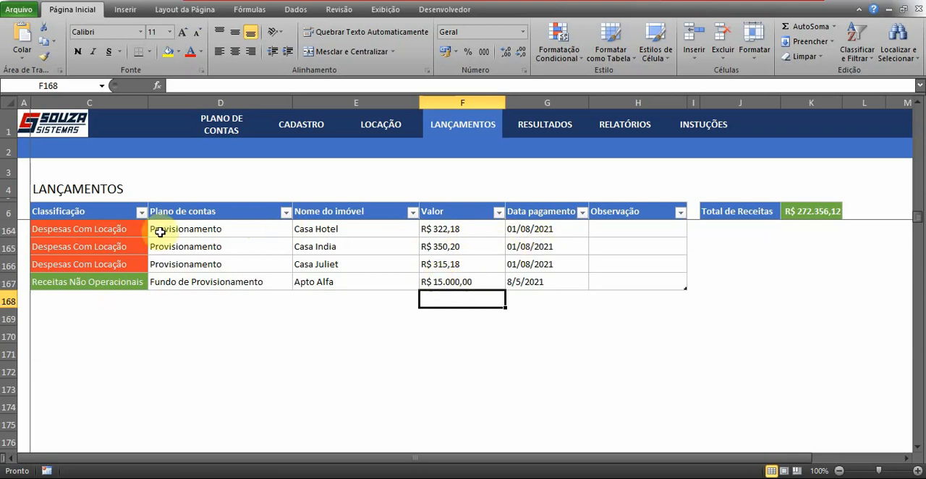
- Inspect the Classificação and Plano de contas cells of the Receitas Não Operacionais entry in row 167
left_click_drag(116, 247, 96, 273)
left_click(82, 282)
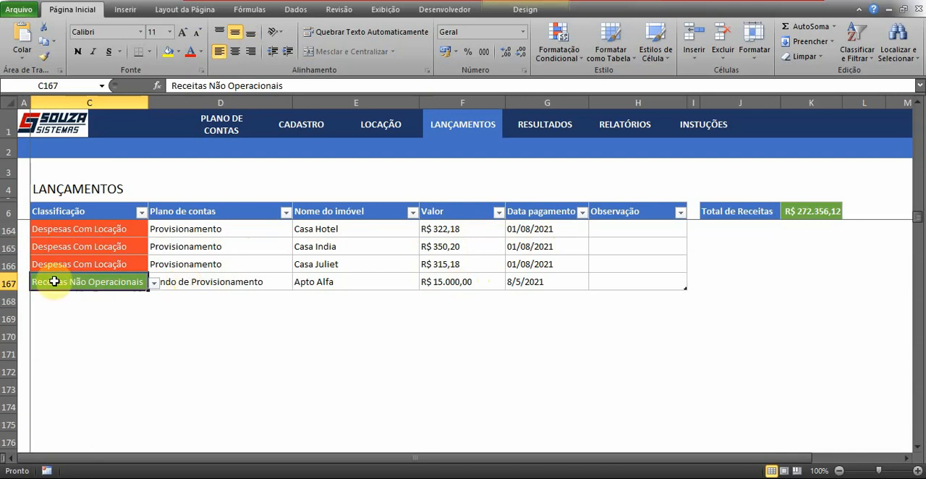
left_click(217, 282)
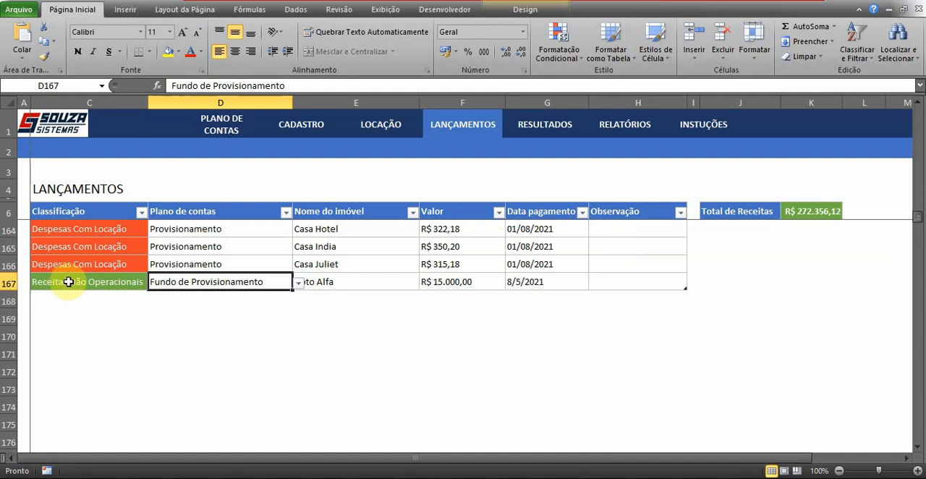
- Try Investimentos and Despesas Não Operacionais as the Classificação of the Apto Alfa entry in row 167
left_click(109, 282)
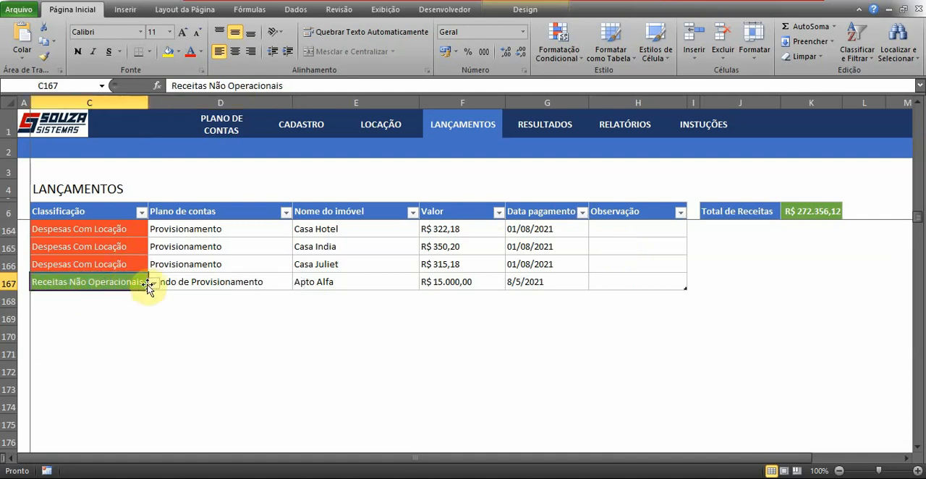
left_click(154, 282)
left_click(93, 357)
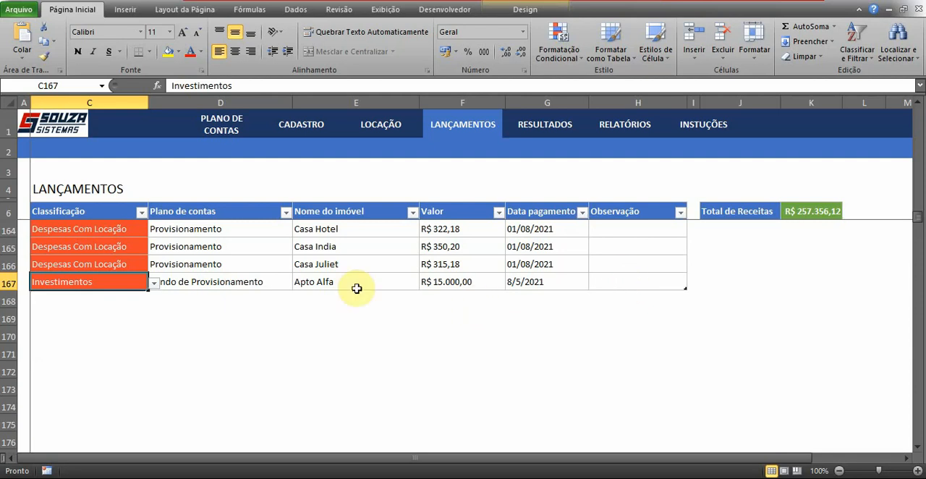
left_click(154, 284)
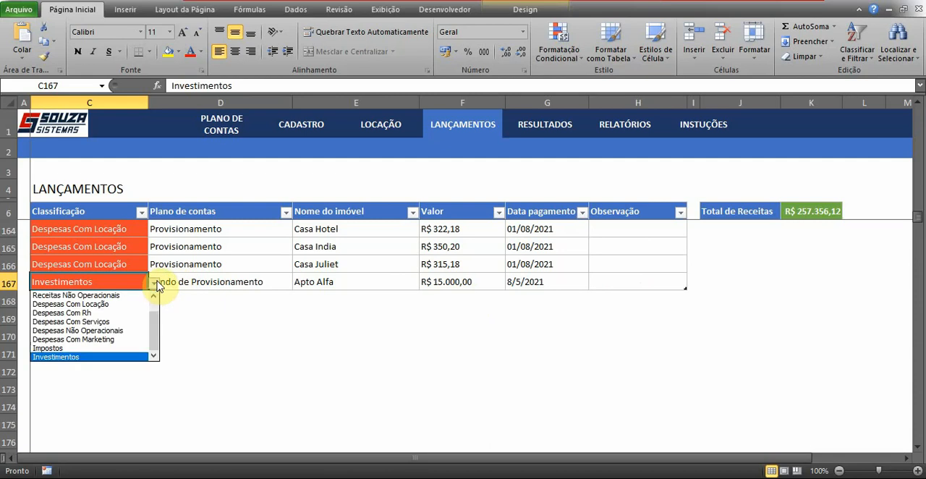
left_click(103, 331)
- Restore Receitas Não Operacionais as the Classificação of the Apto Alfa entry in row 167
left_click(152, 282)
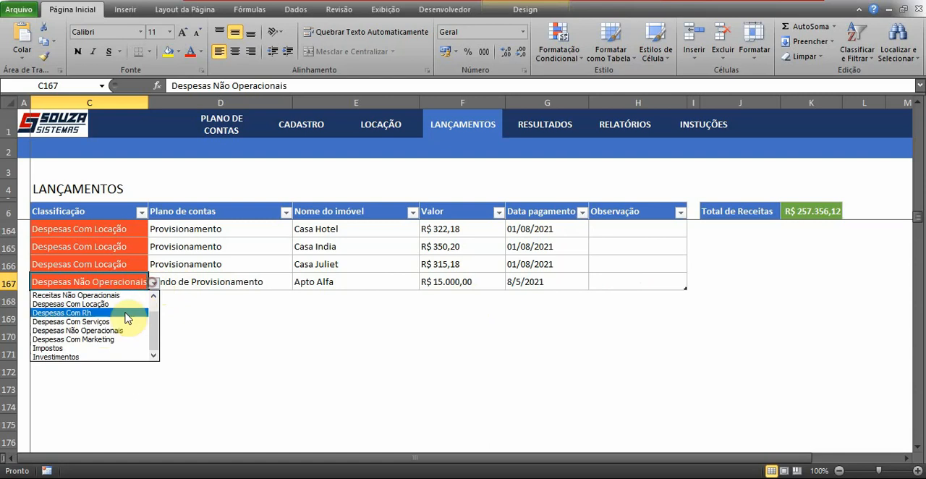
scroll(157, 316, "up", 1)
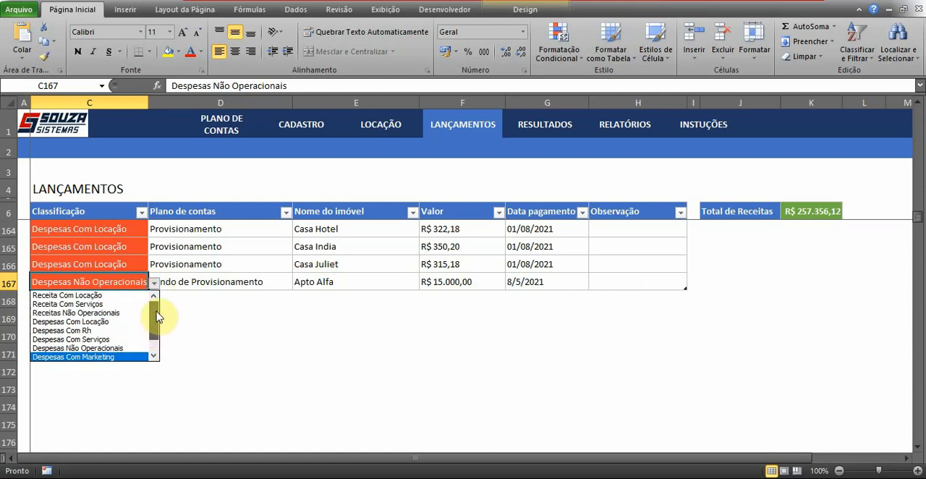
left_click(108, 313)
left_click(221, 287)
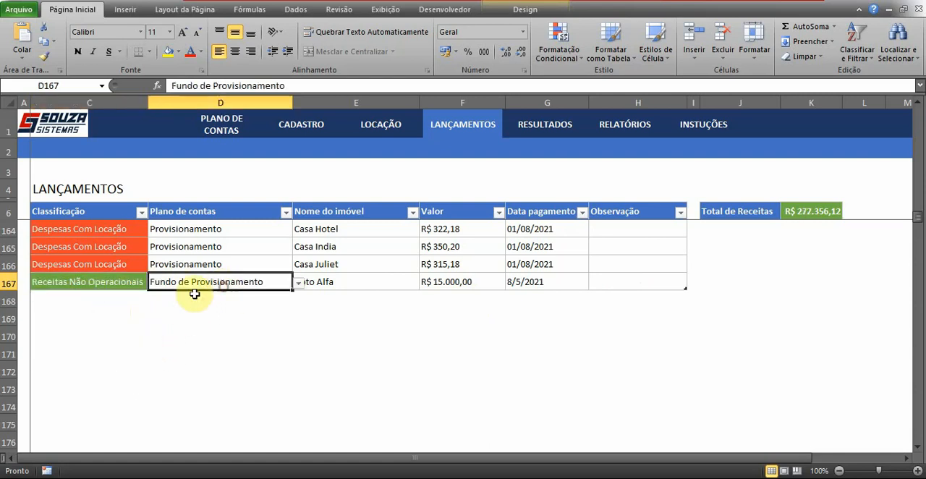
left_click(99, 298)
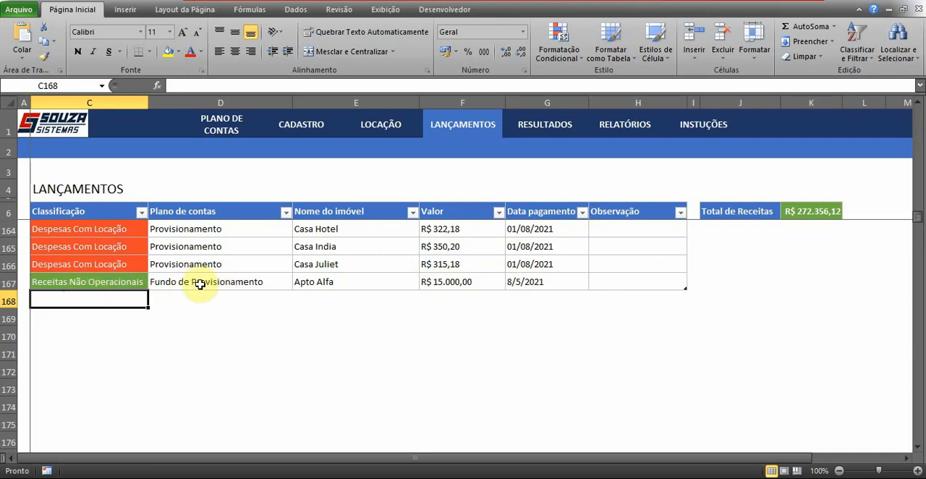
- Enter "Investimento em obra de restauração do encanamento" as the Observação of the row 167 entry
left_click(623, 282)
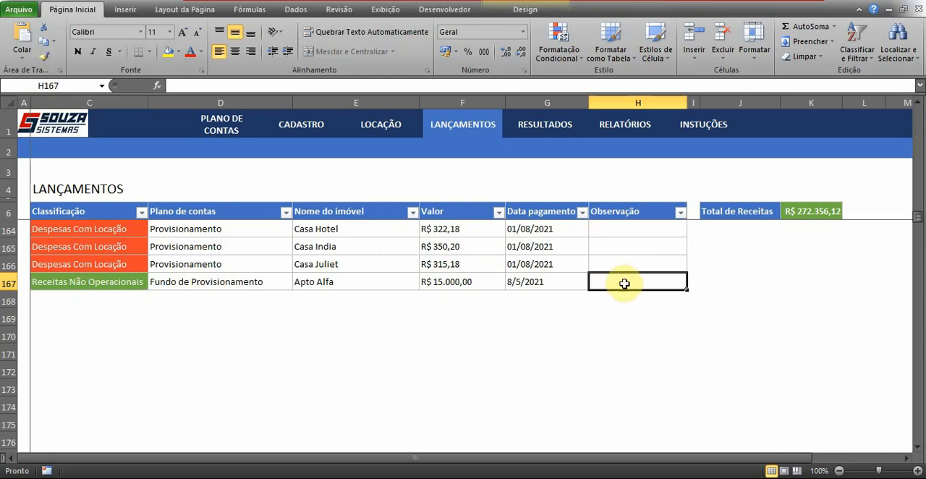
key("Caps_Lock")
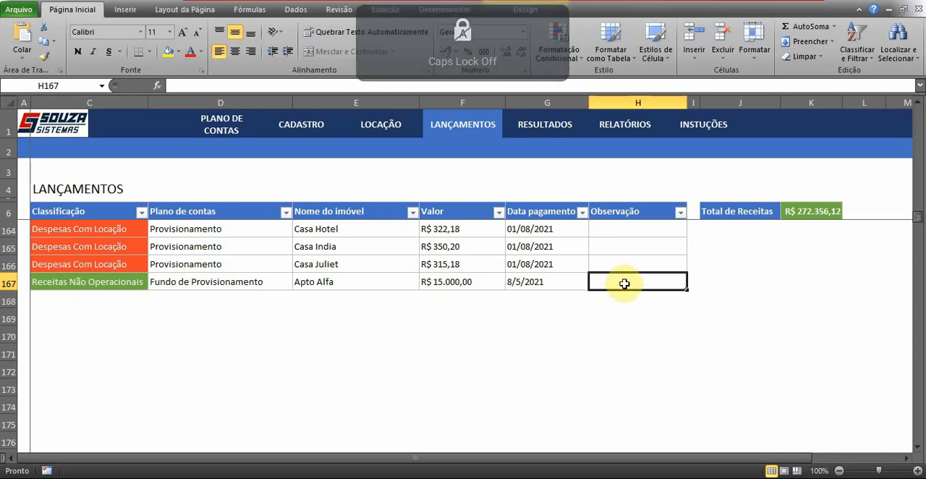
type("Inv")
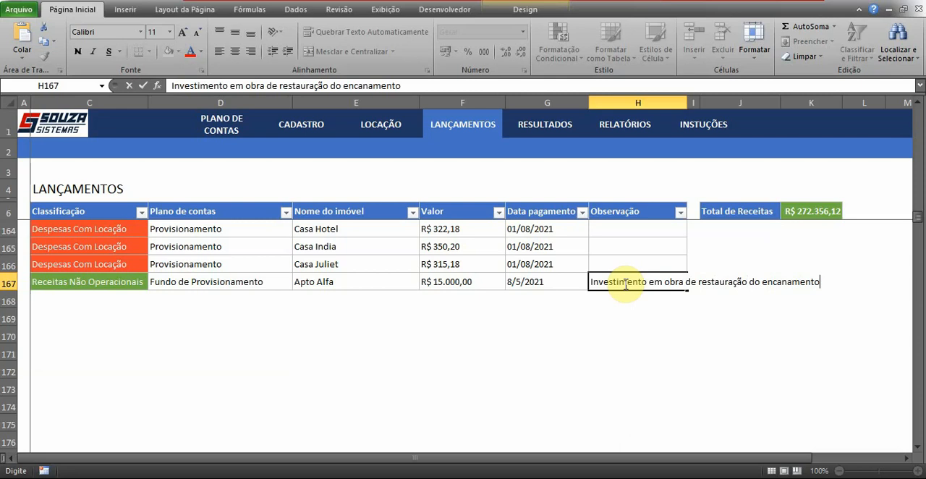
key("Return")
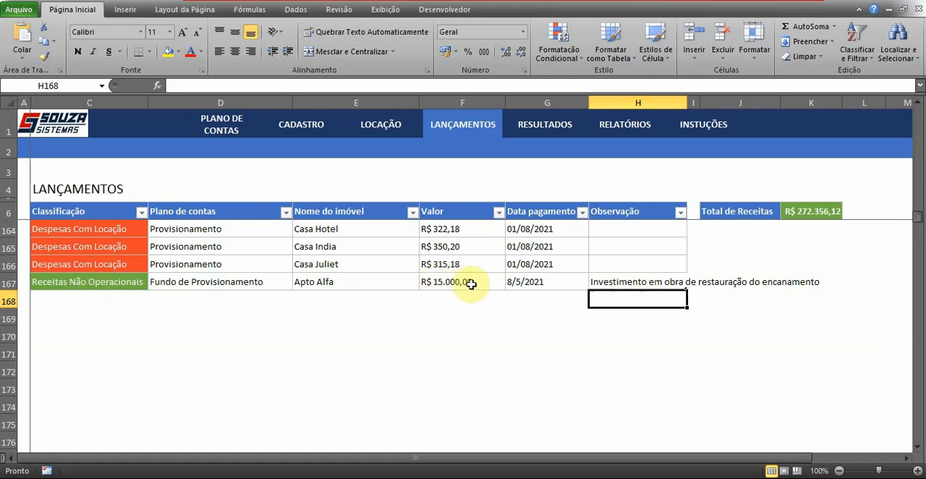
left_click(643, 283)
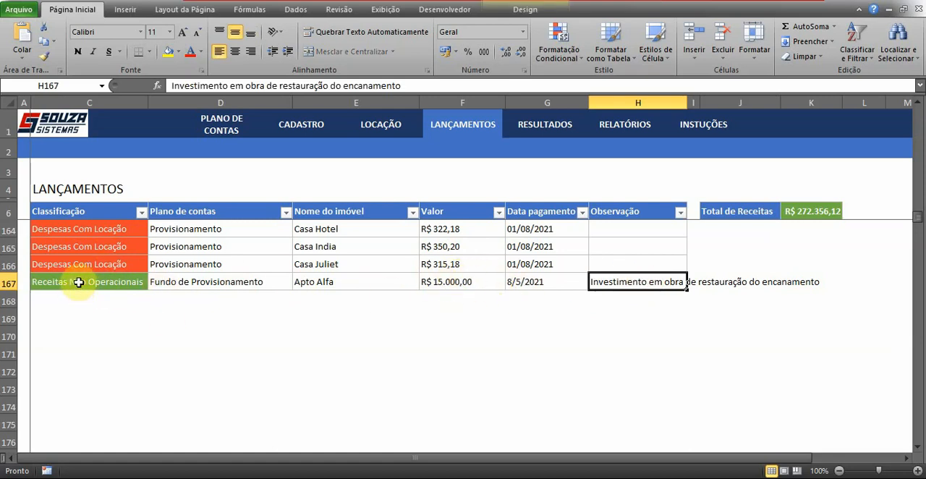
left_click(194, 283)
- Add a new table row below row 167 and set its Classificação to Investimentos
left_click(624, 283)
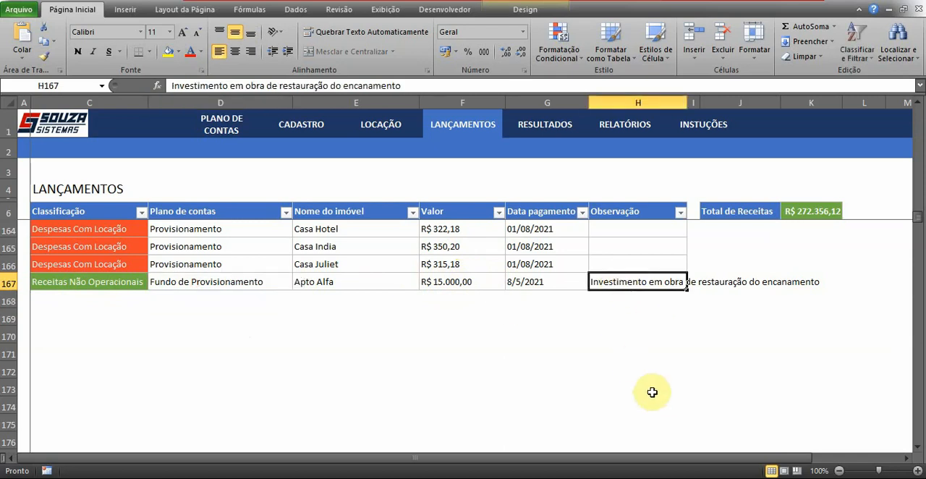
key("Tab")
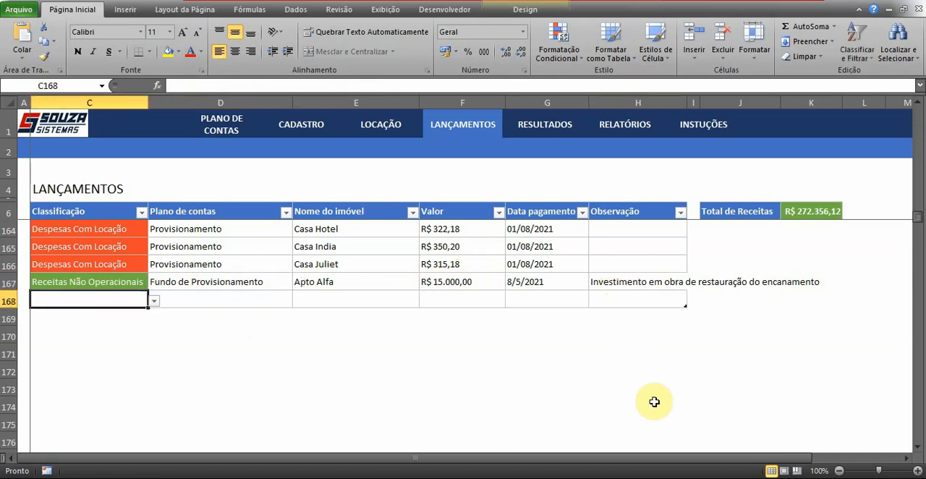
left_click(154, 301)
scroll(141, 362, "down", 1)
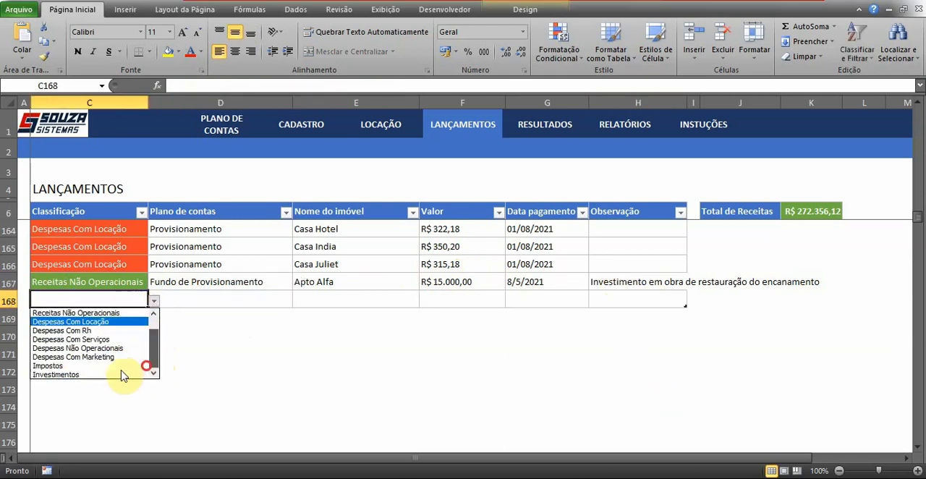
left_click(113, 375)
- Set the row 168 entry's Plano de contas to Encanamento and its Nome do imóvel to Apto Alfa
left_click(215, 298)
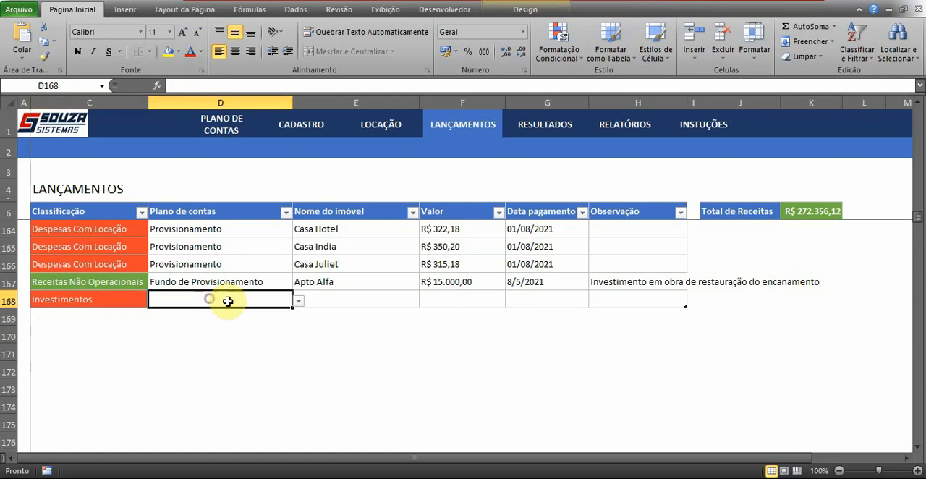
left_click(298, 301)
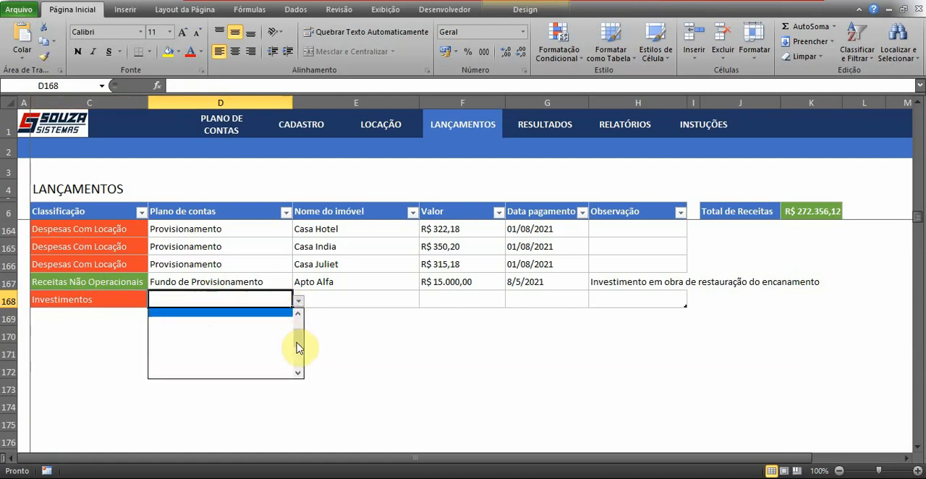
left_click_drag(298, 348, 304, 325)
left_click(248, 327)
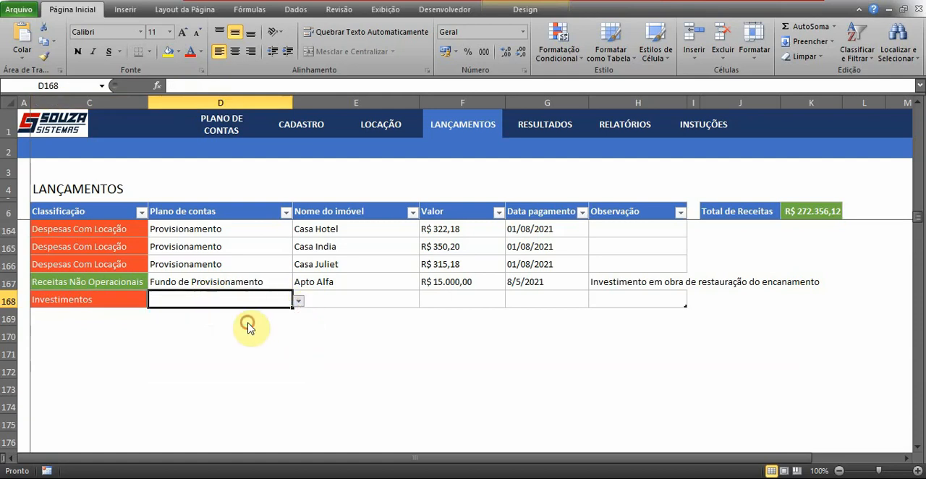
left_click(368, 296)
left_click(425, 302)
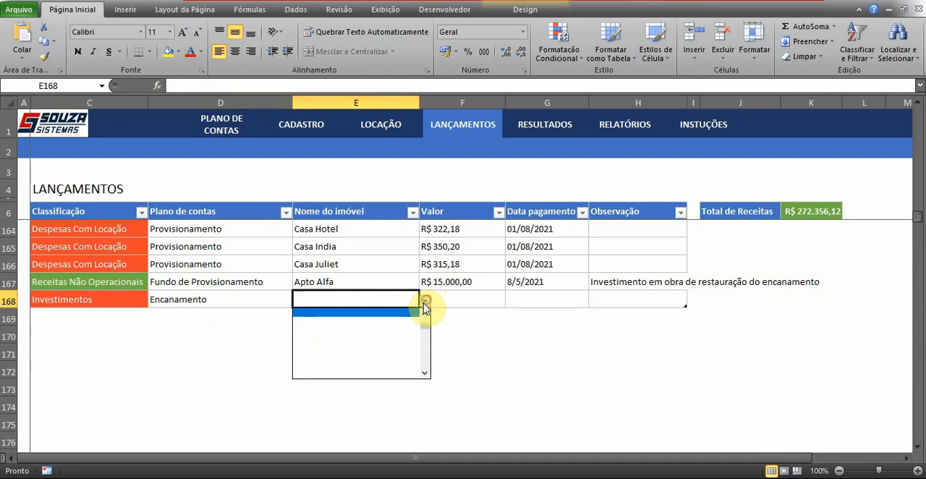
scroll(426, 313, "up", 5)
left_click(403, 310)
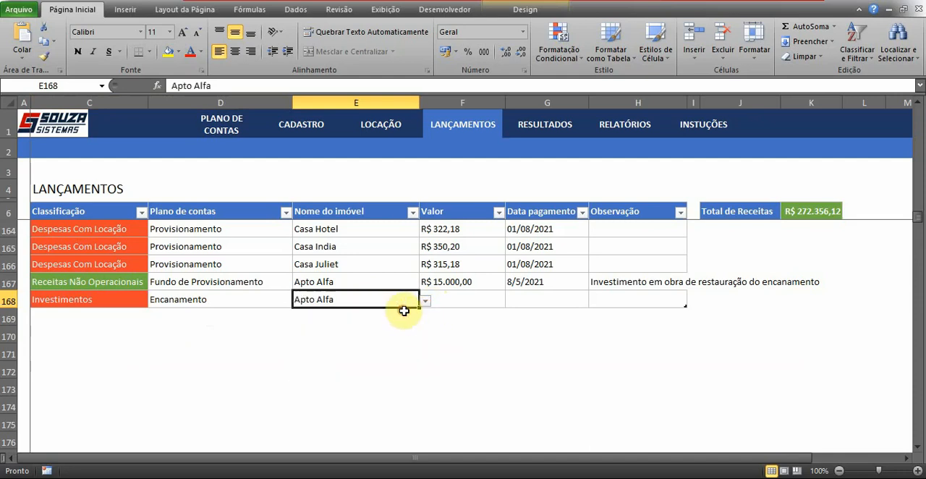
- Set the row 168 entry's Valor to 15000 and its Data pagamento to the current date, 8/5/2021
left_click(459, 299)
type("15000")
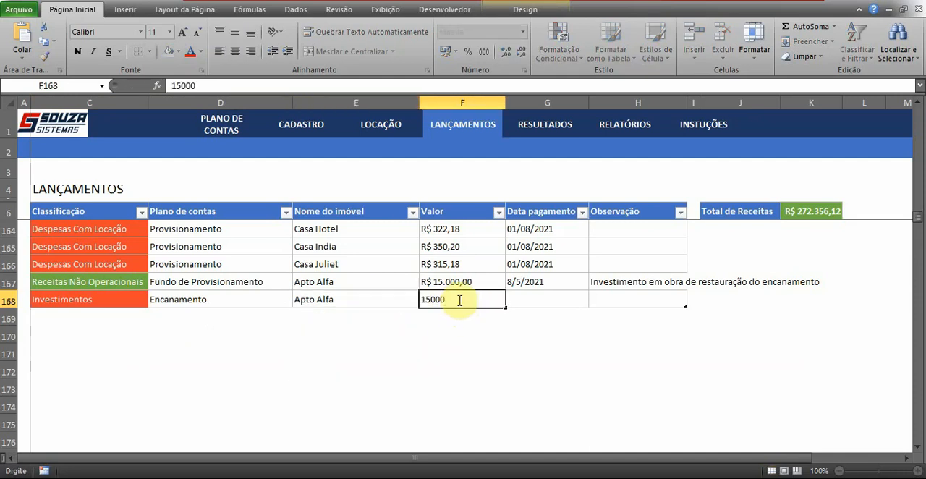
key("Tab")
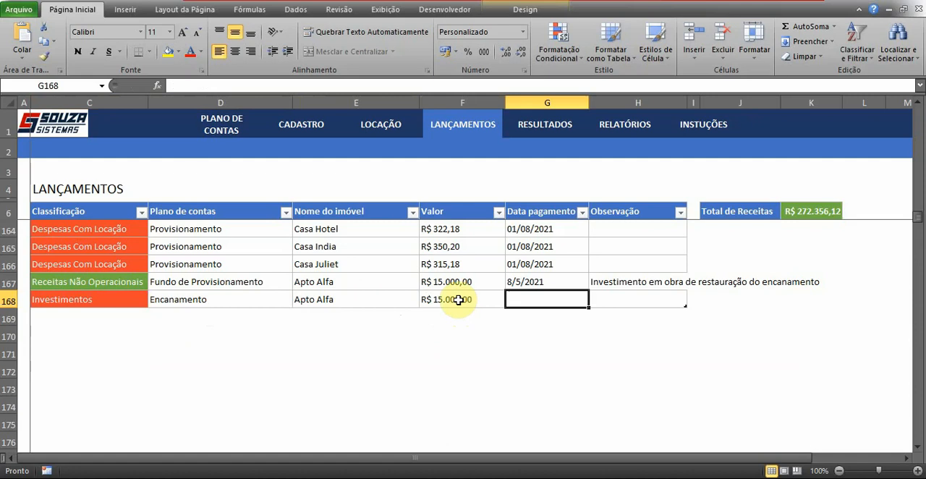
key("ctrl+semicolon")
key("Tab")
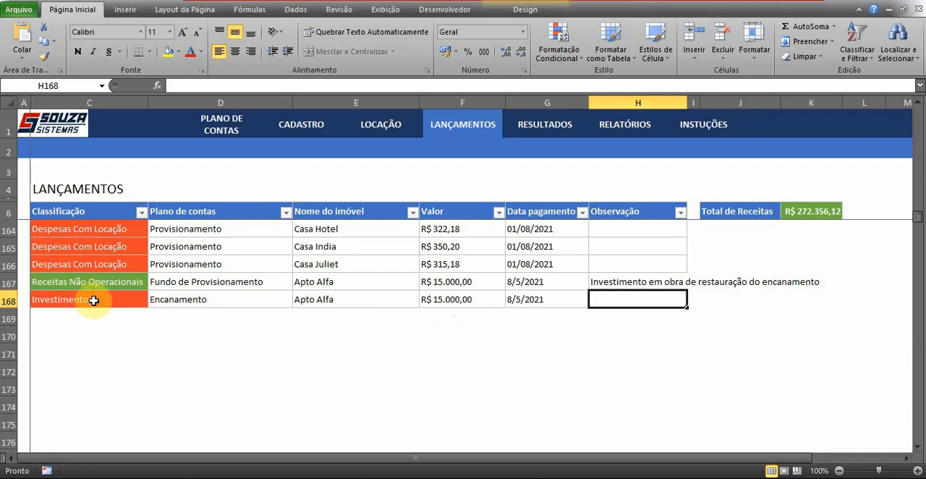
- Review the Valor and Observação cells of row 168, and view the first entries and the totals beside the Lançamentos table
left_click(434, 303)
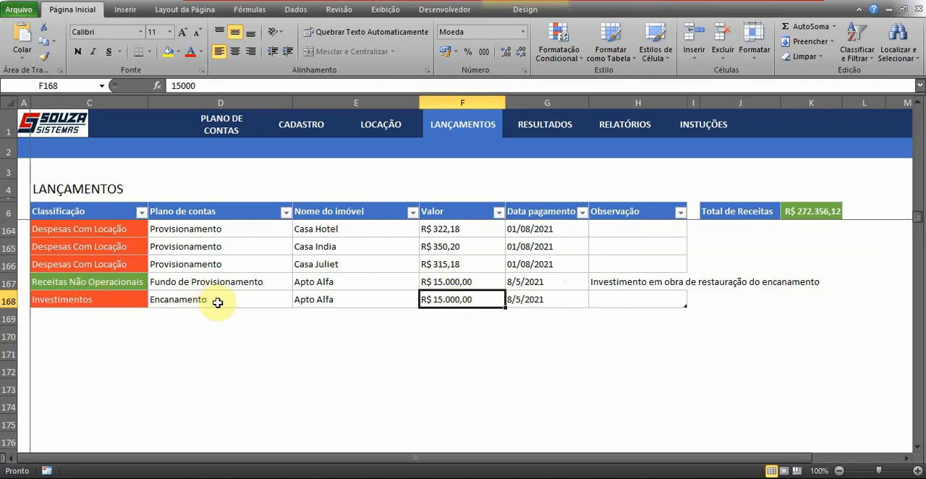
left_click(622, 298)
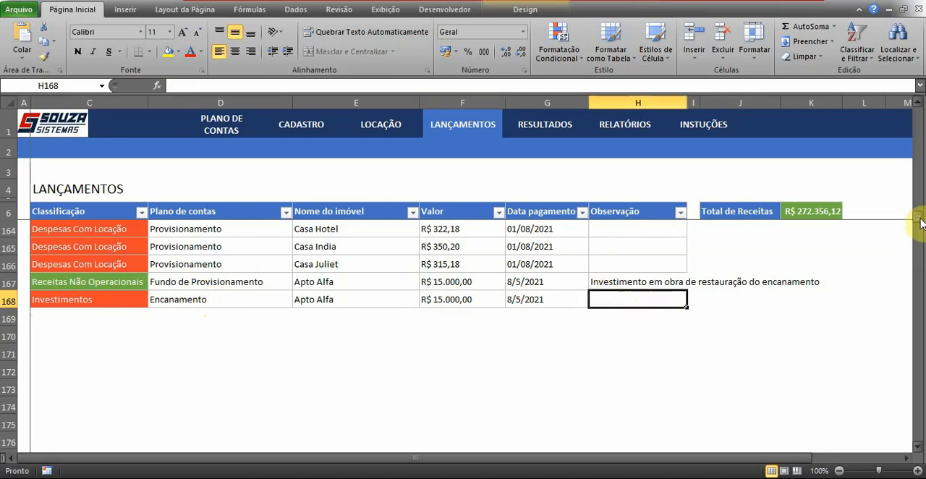
left_click_drag(921, 222, 917, 108)
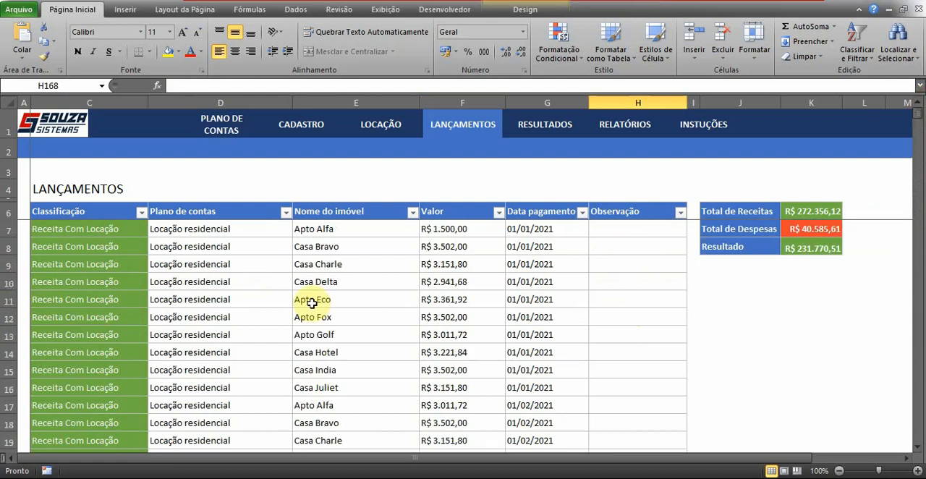